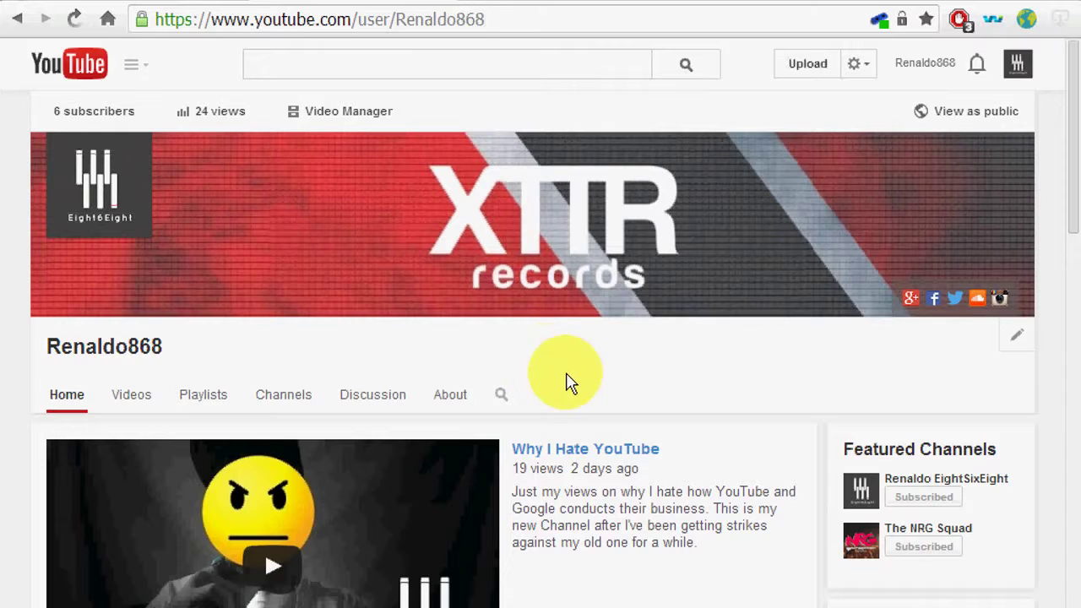
- Scroll down to My Original Songs and open 'The Definition of Insanity' video
scroll(604, 441, "down", 4)
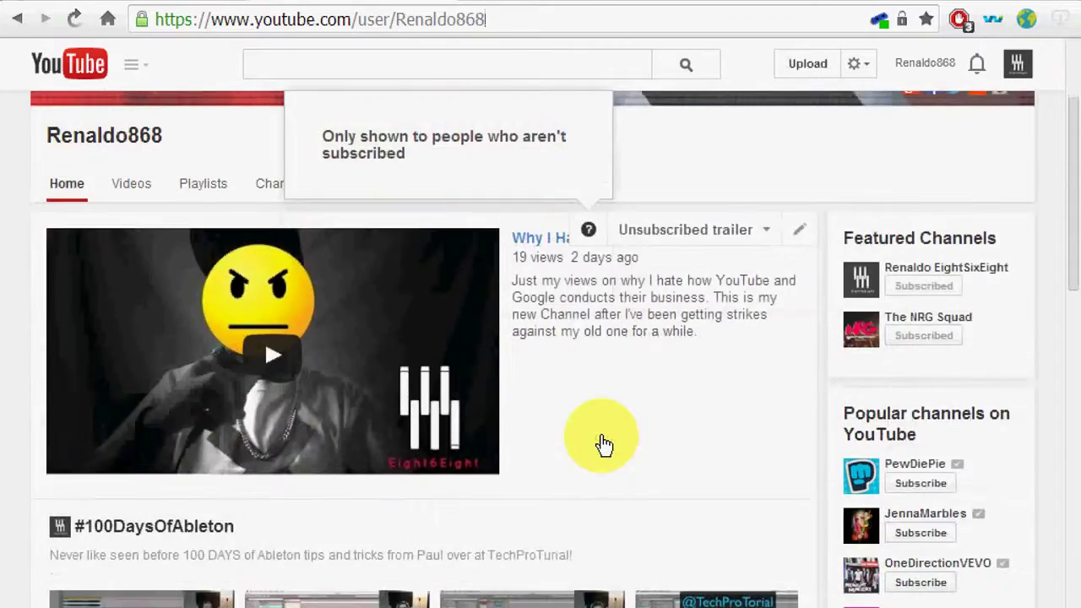
scroll(603, 442, "down", 8)
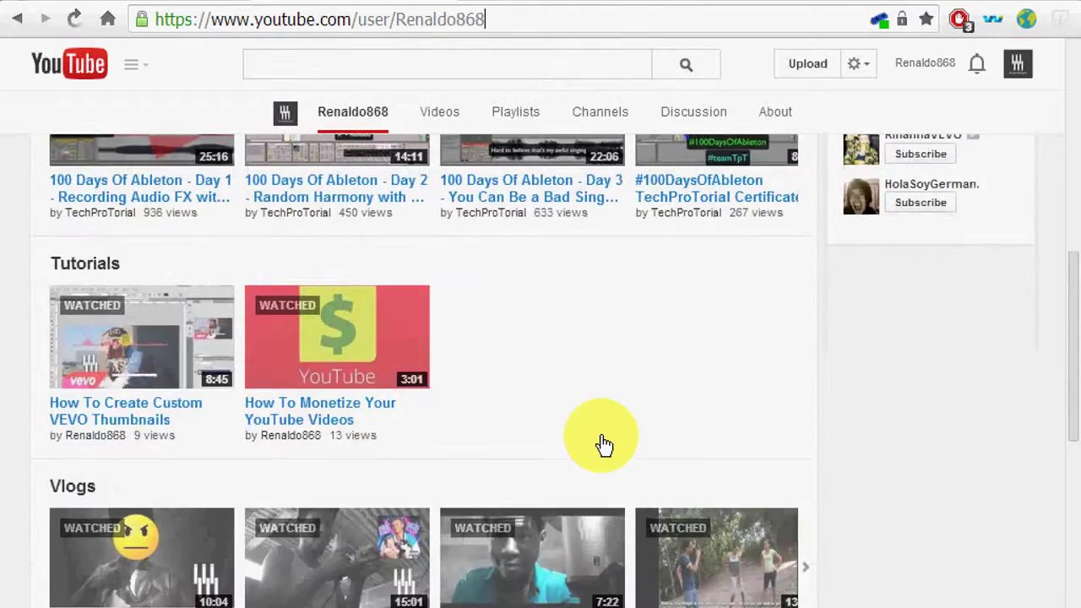
scroll(603, 442, "down", 1)
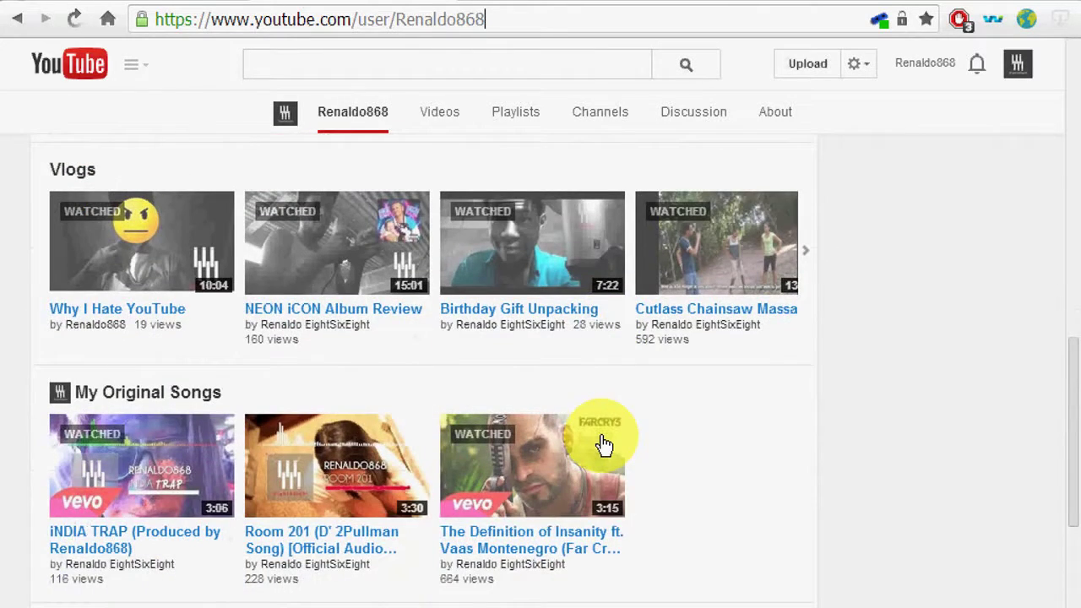
scroll(603, 444, "down", 1)
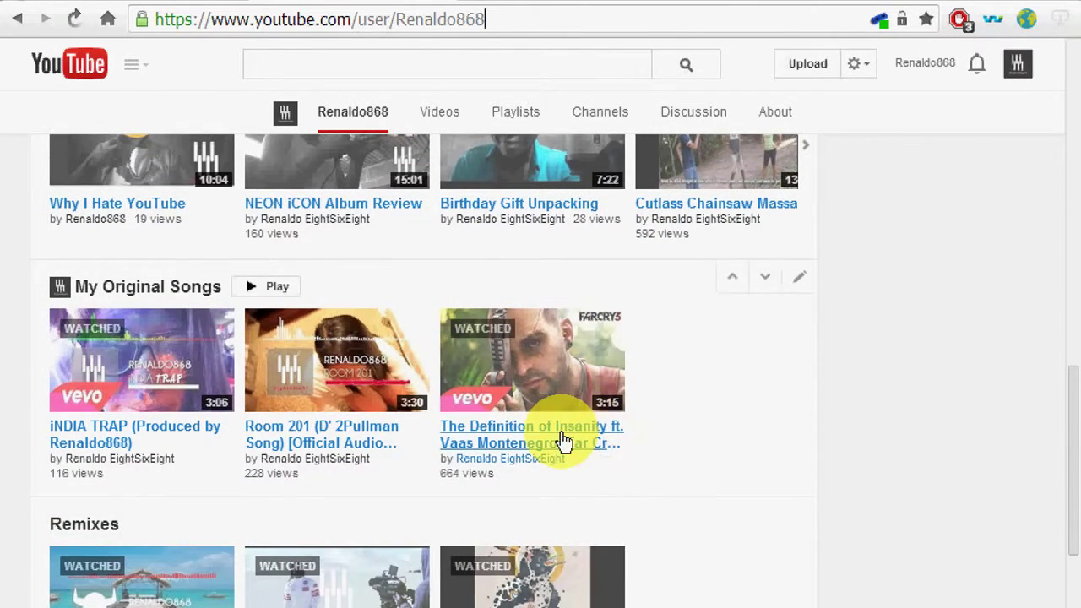
left_click(564, 439)
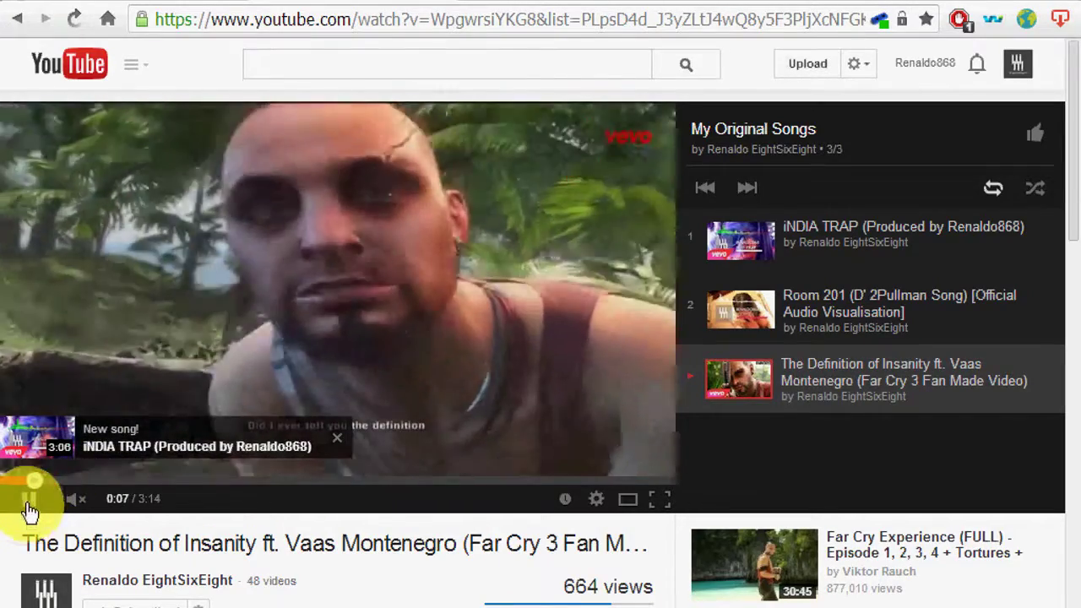
- Pause The Definition of Insanity at 0:08, reveal the vevo watermark layer, and open the account menu
left_click(30, 498)
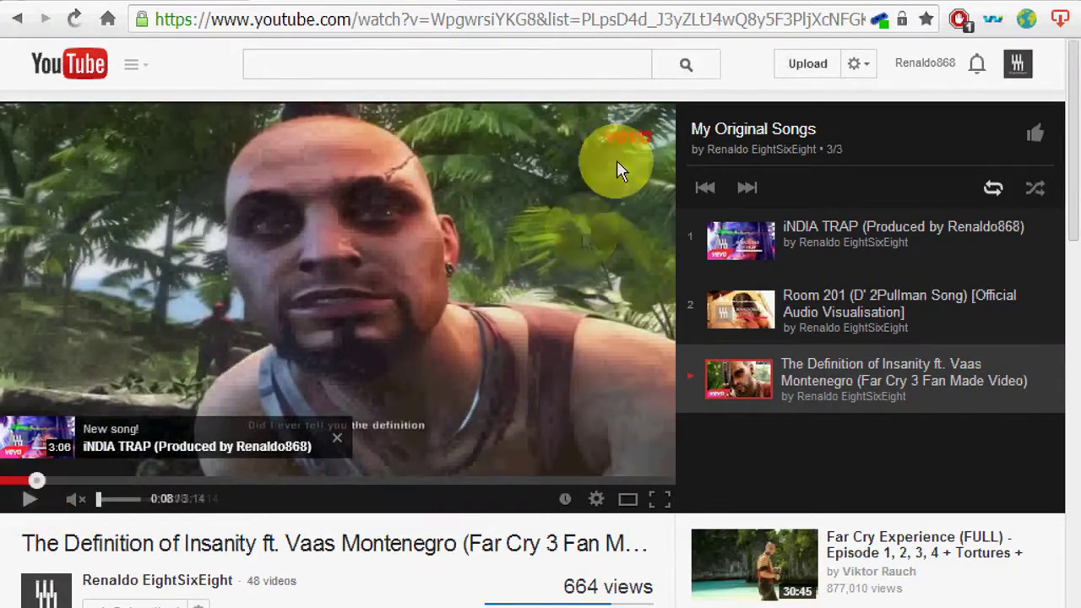
mouse_move(634, 138)
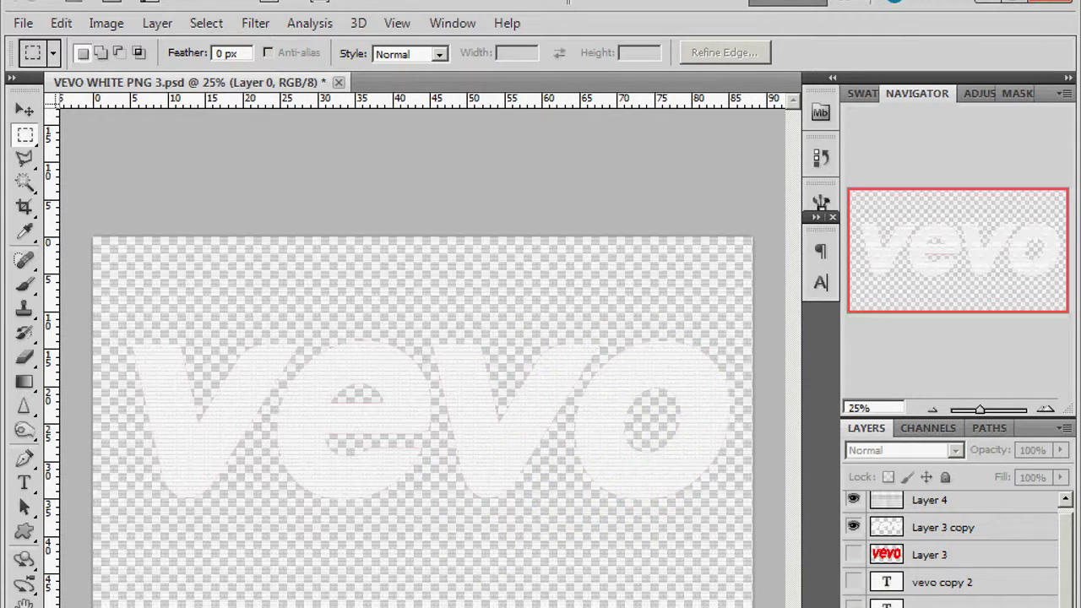
left_click(853, 555)
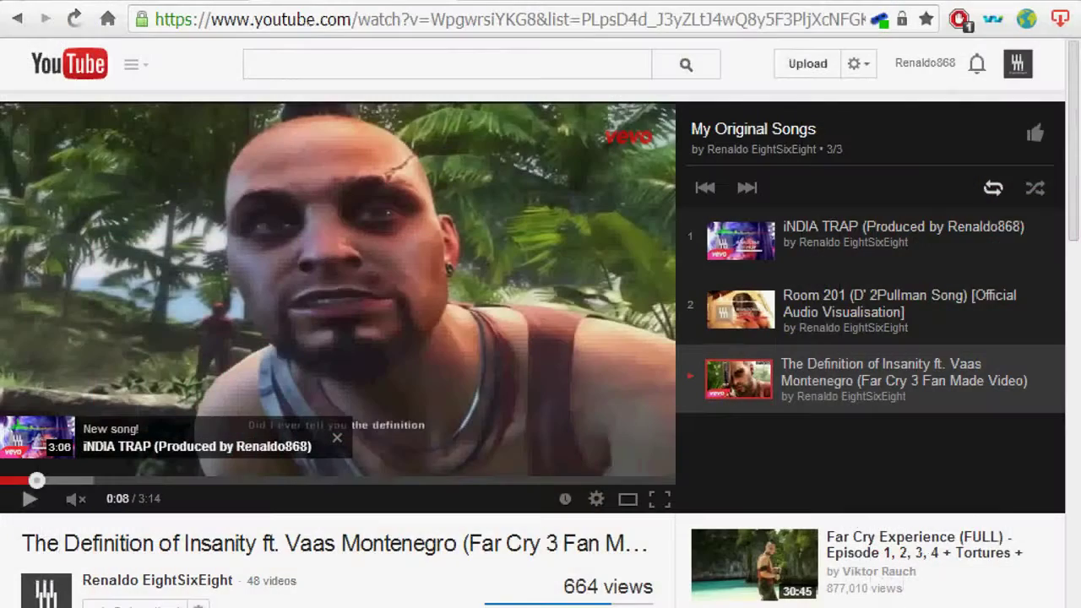
left_click(925, 65)
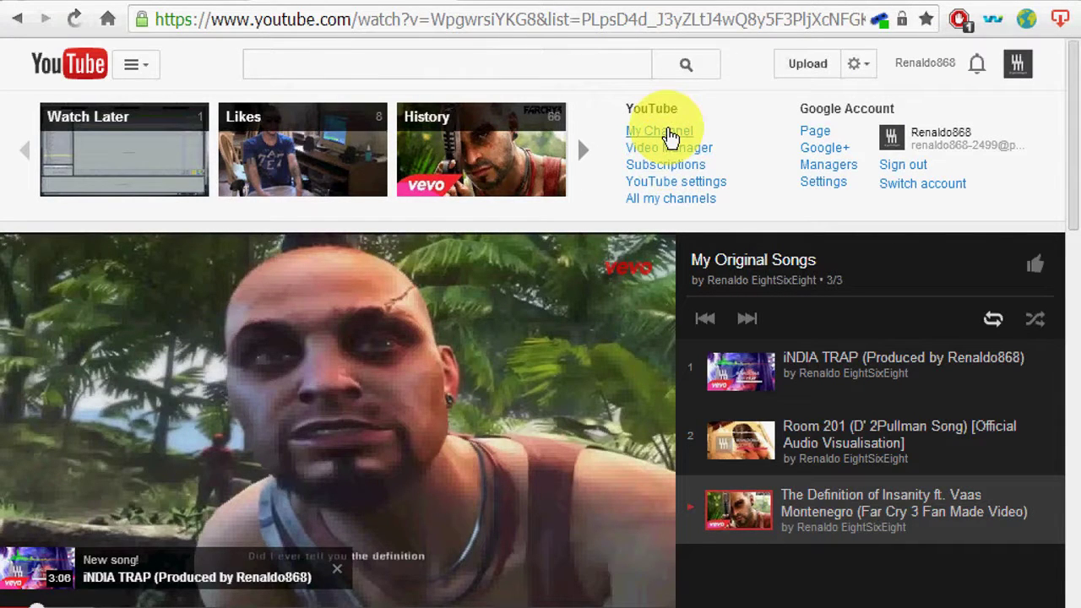
- Reach YouTube settings, view the channel's additional features, and go to InVideo Programming
left_click(693, 184)
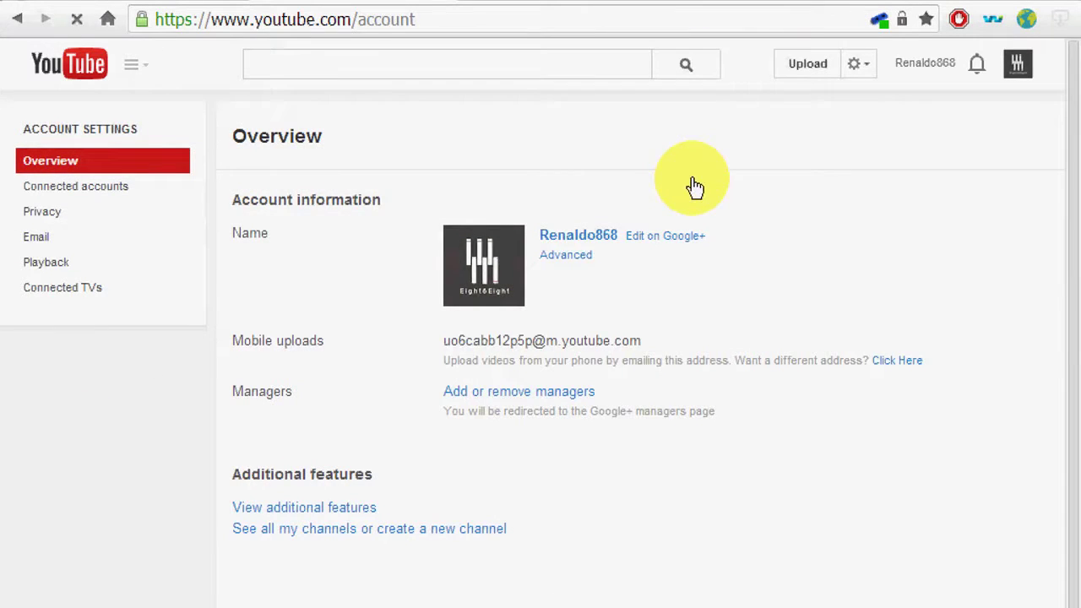
left_click(914, 70)
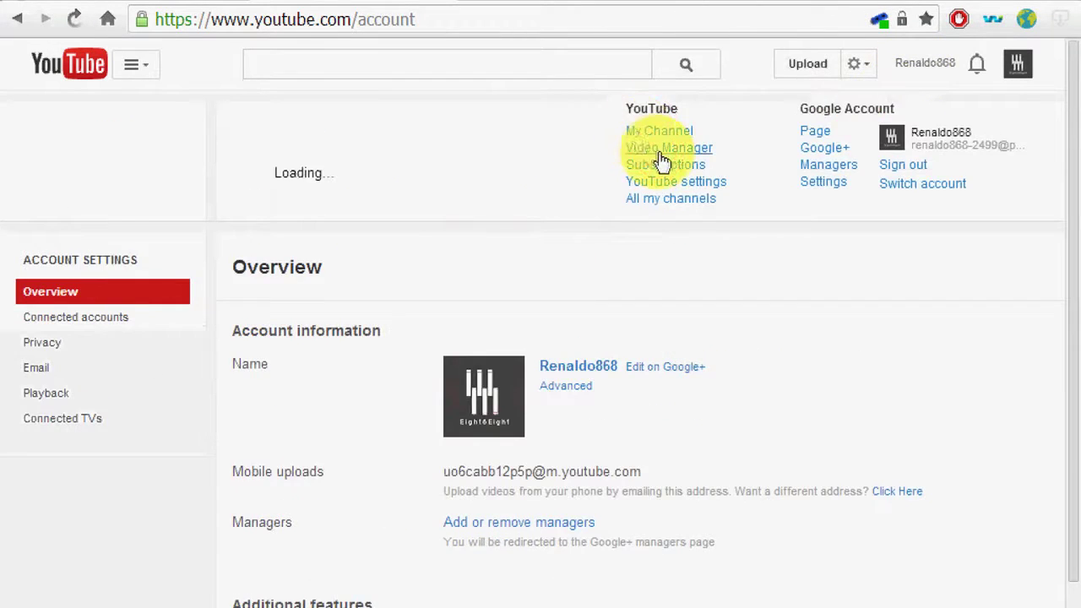
left_click(661, 157)
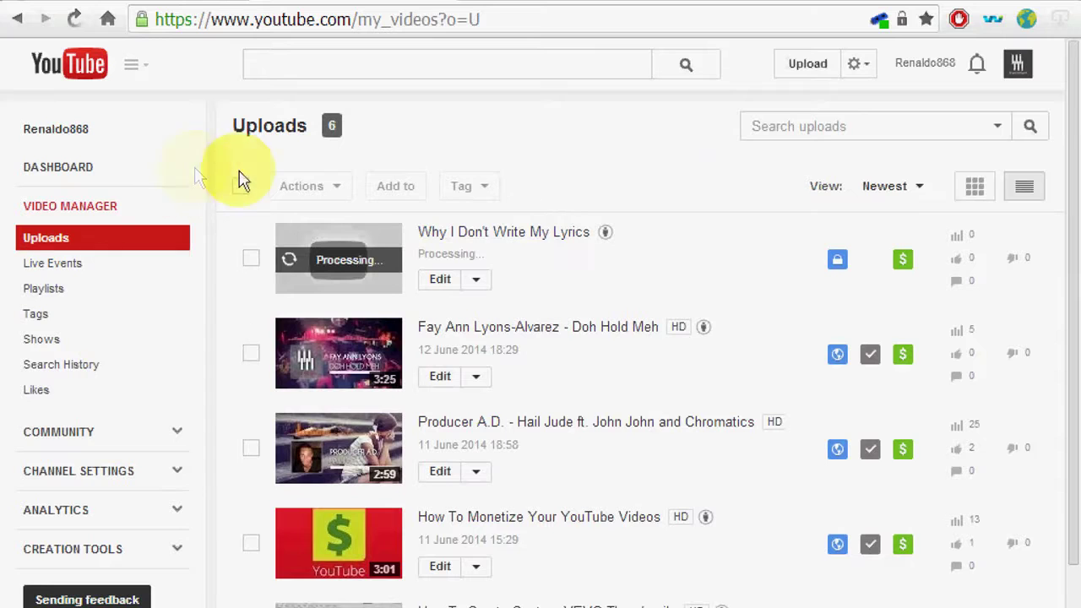
left_click(923, 68)
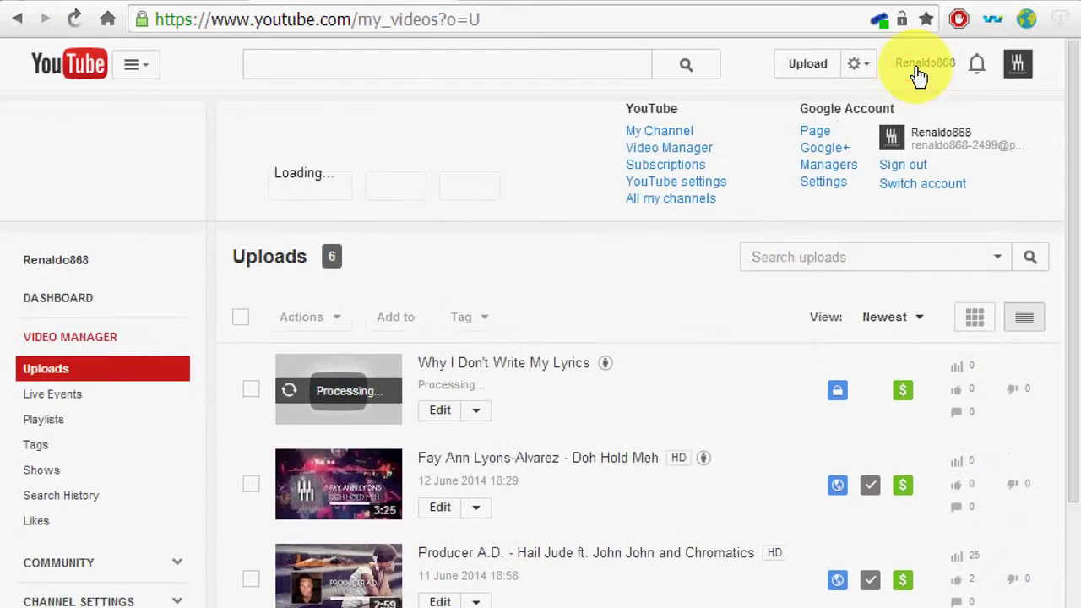
left_click(651, 185)
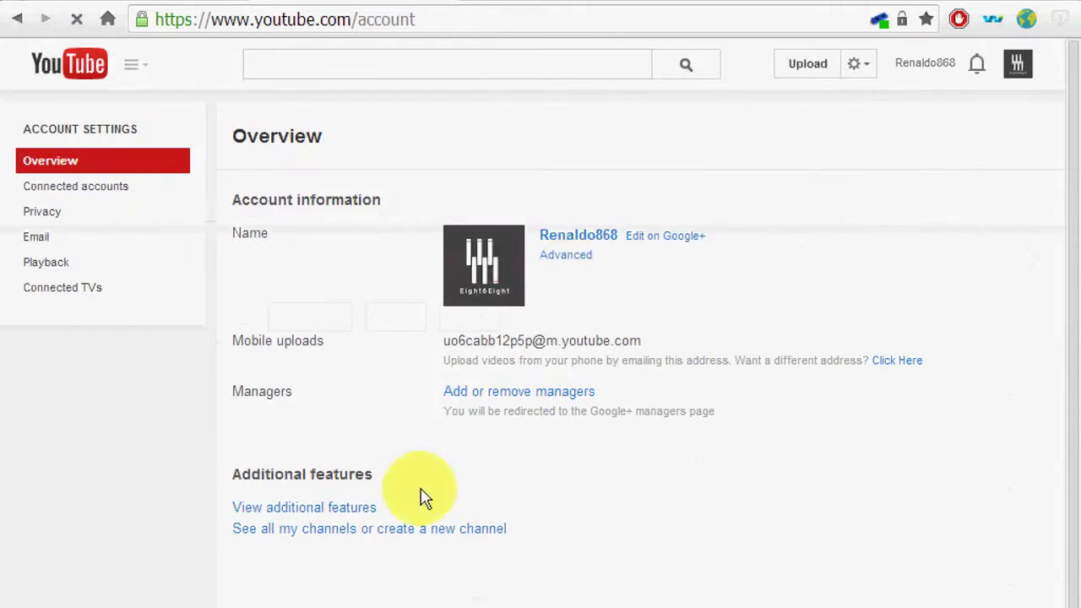
left_click(342, 511)
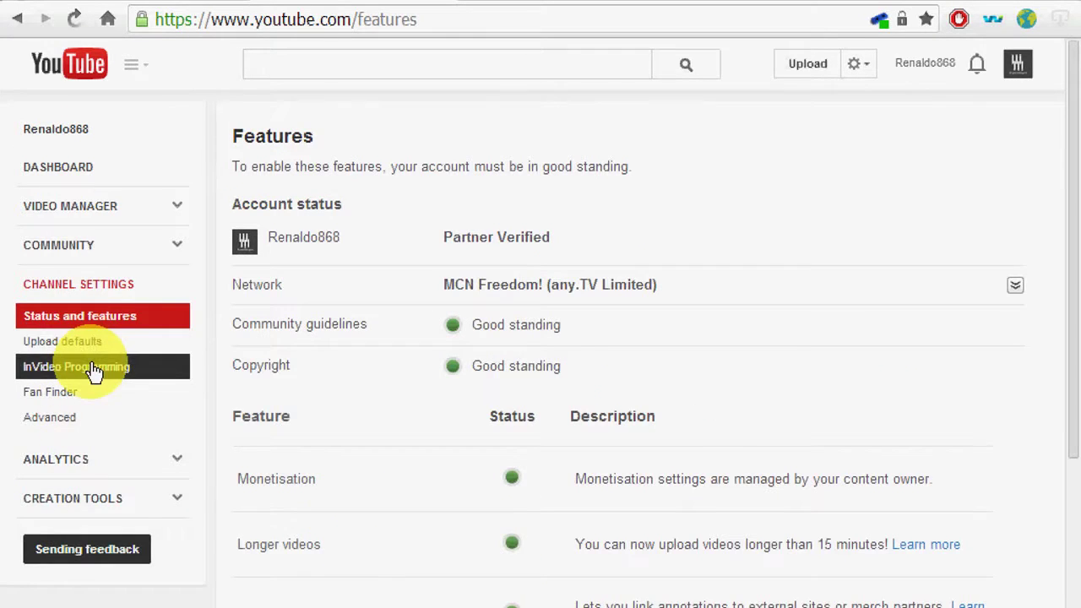
left_click(94, 371)
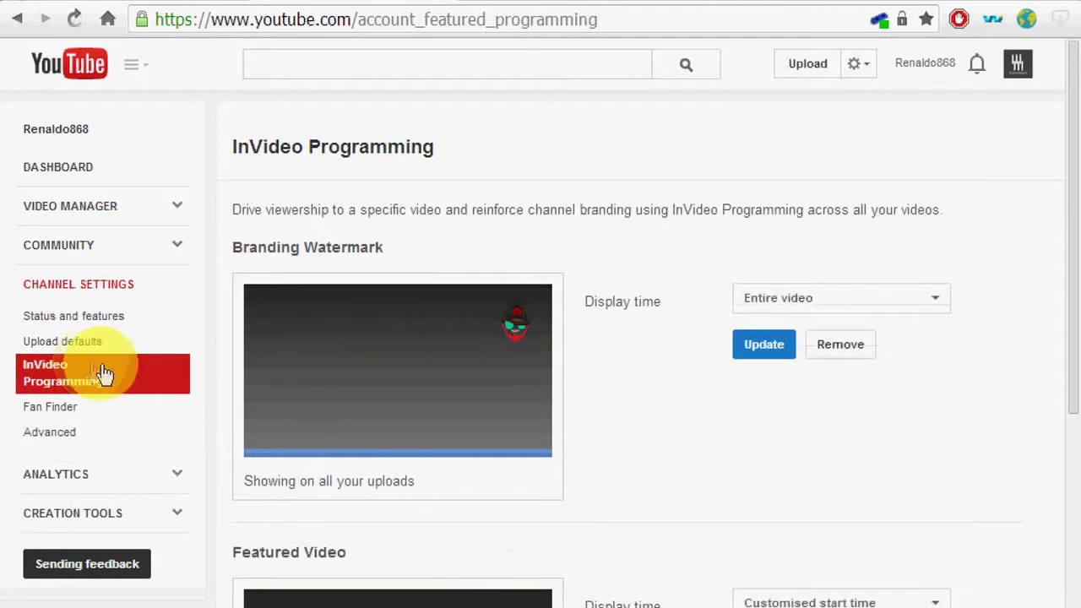
- Remove the current branding watermark and begin adding a new one
scroll(676, 475, "down", 1)
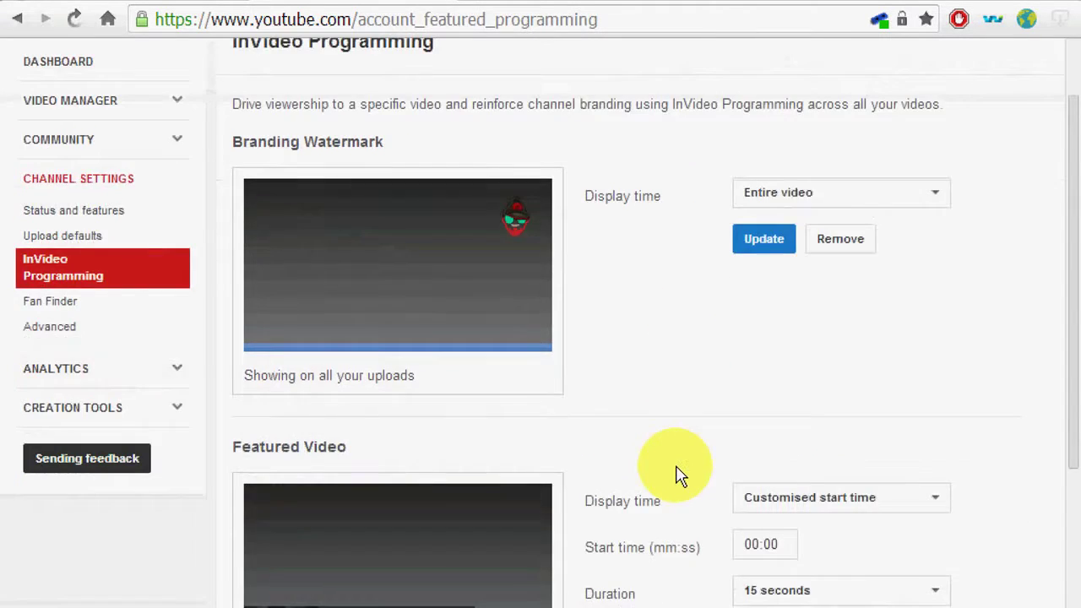
scroll(675, 476, "up", 1)
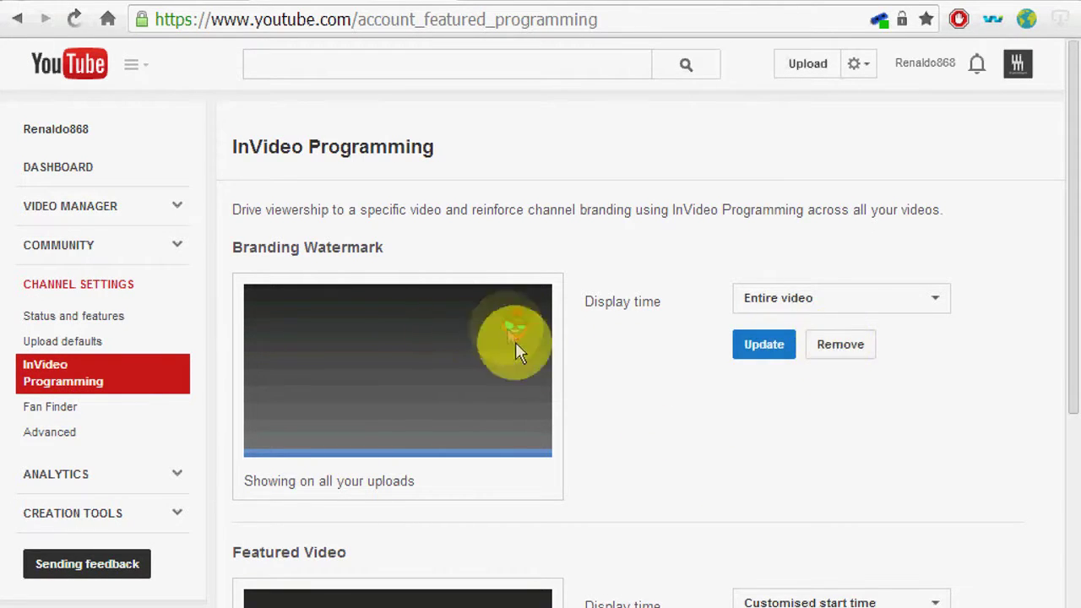
left_click(824, 348)
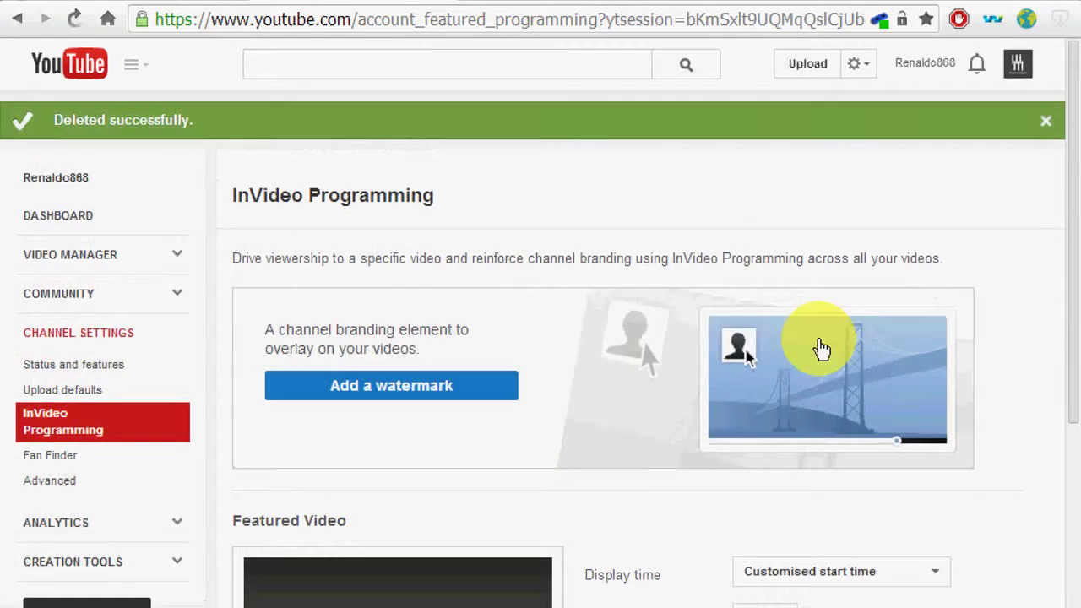
left_click(450, 398)
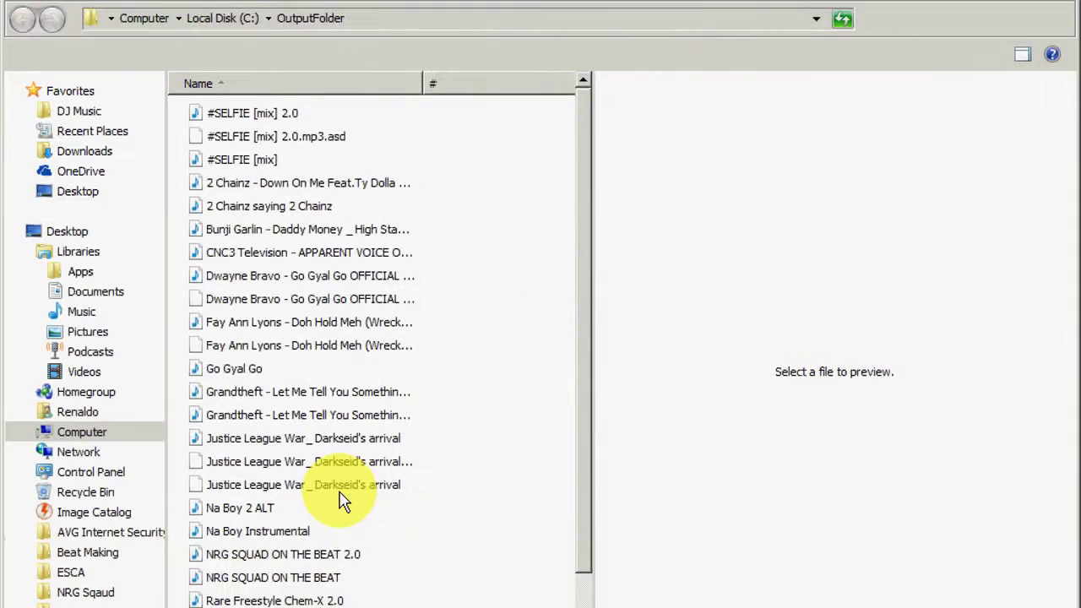
- Browse to Desktop > Vacation Projects > PhotoShop > PNG and choose VEVO WHITE PNG
left_click(67, 232)
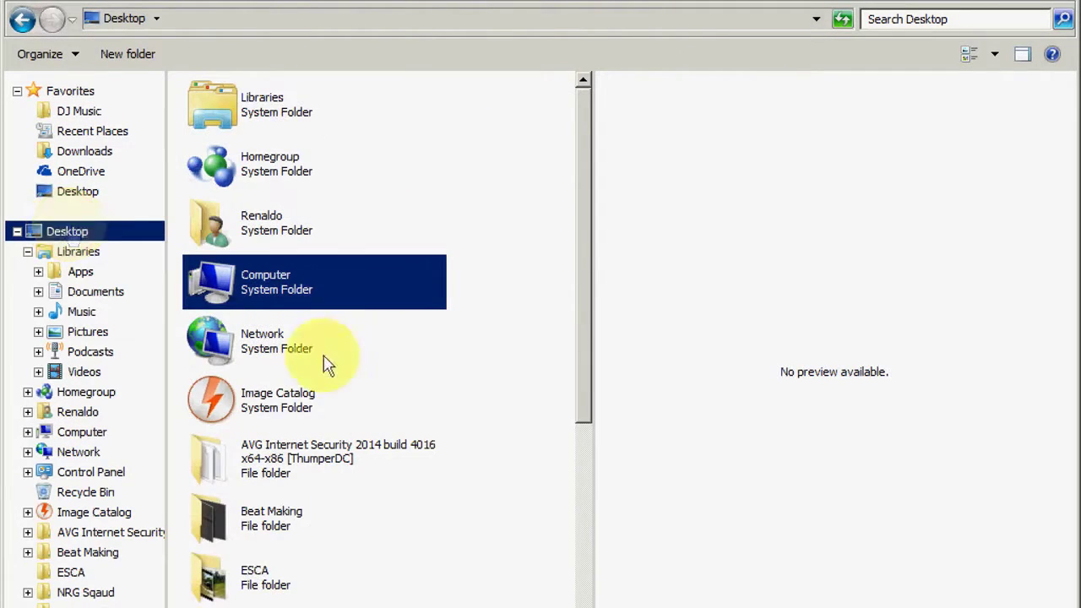
left_click(589, 460)
left_click_drag(588, 460, 411, 531)
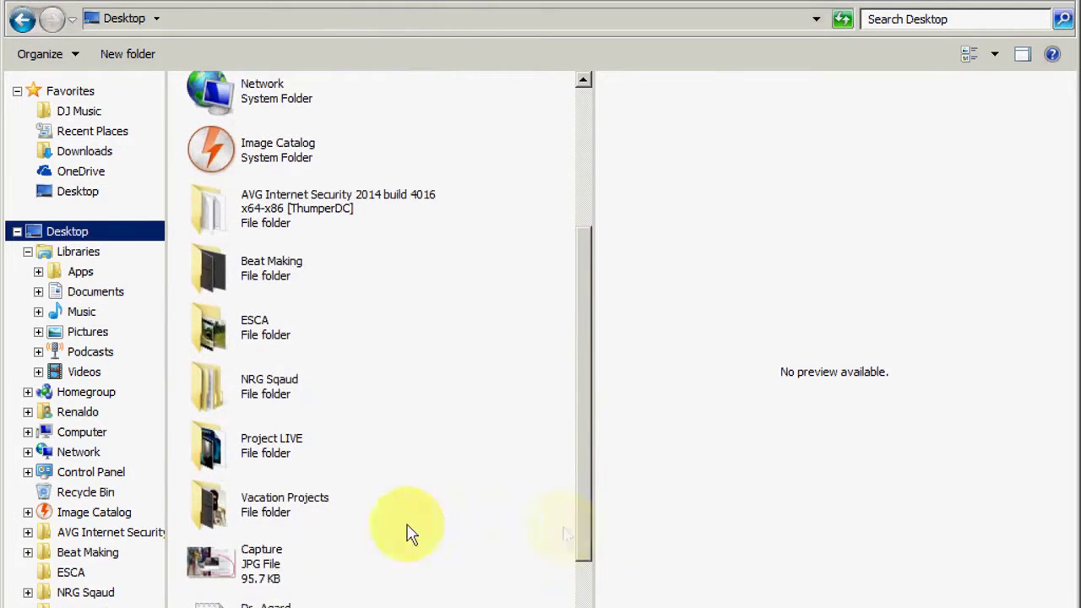
double_click(294, 511)
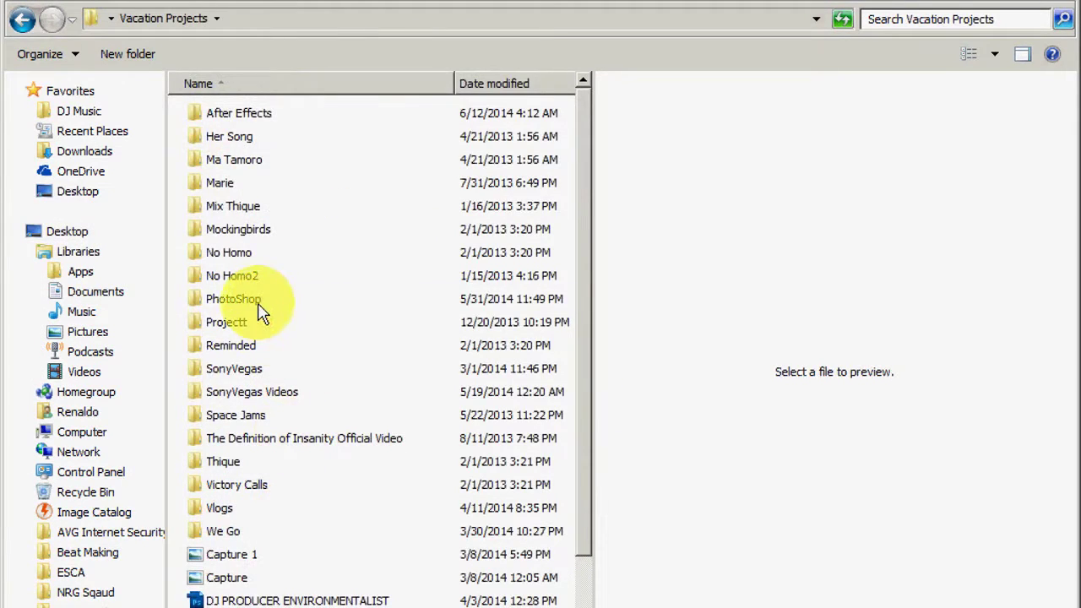
double_click(258, 301)
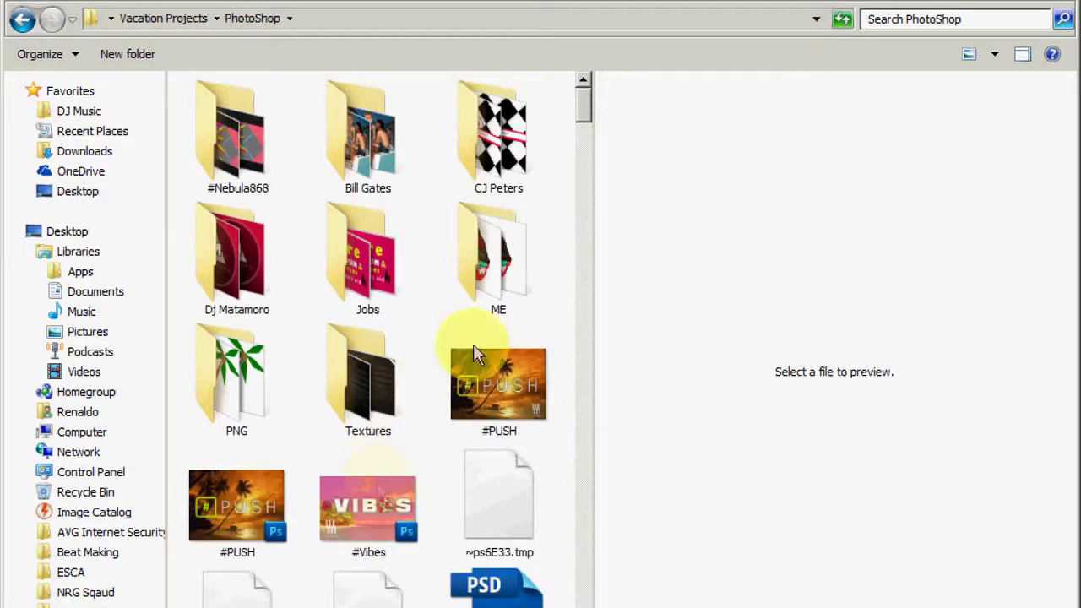
left_click(211, 378)
double_click(212, 378)
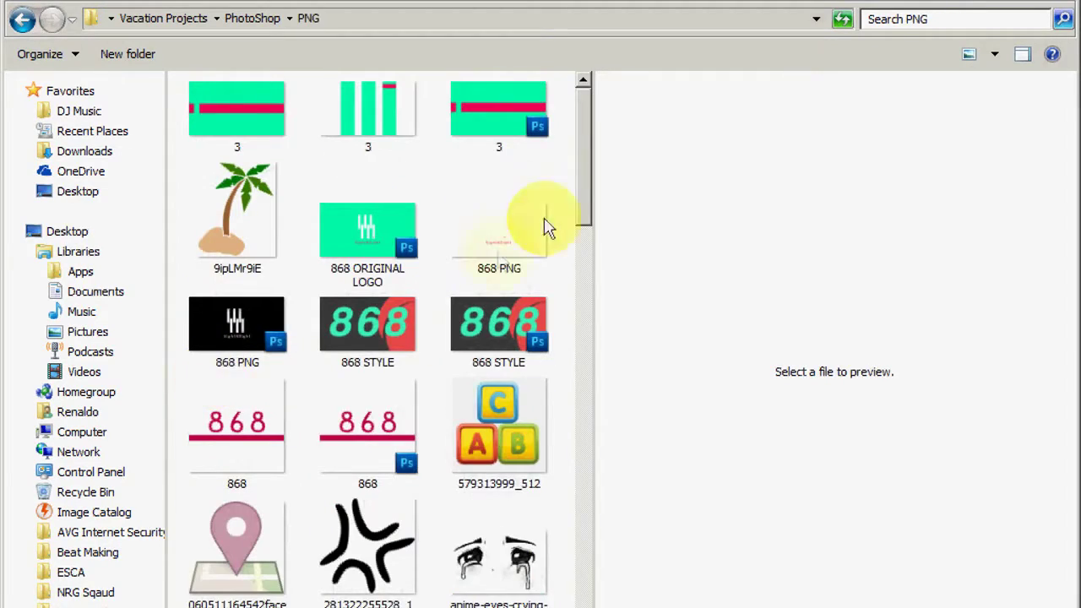
left_click_drag(586, 200, 574, 586)
left_click(506, 286)
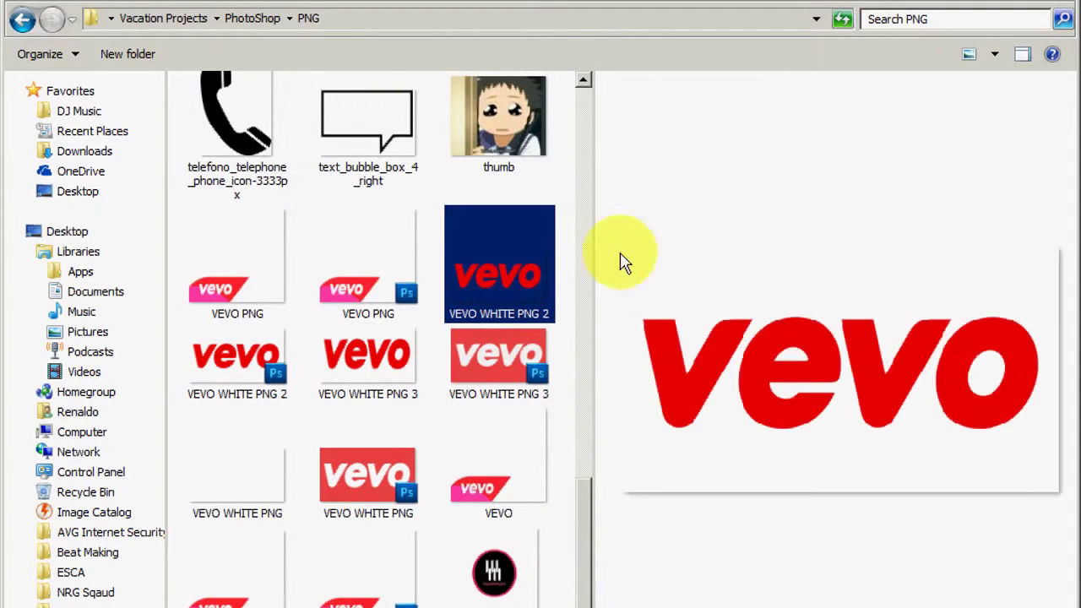
left_click(249, 482)
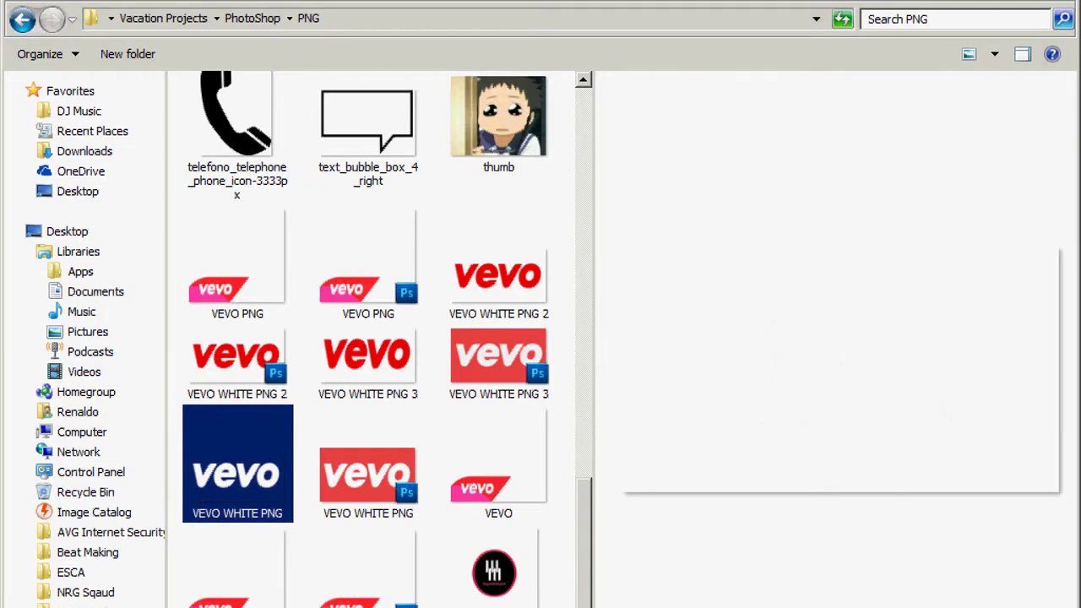
key("Return")
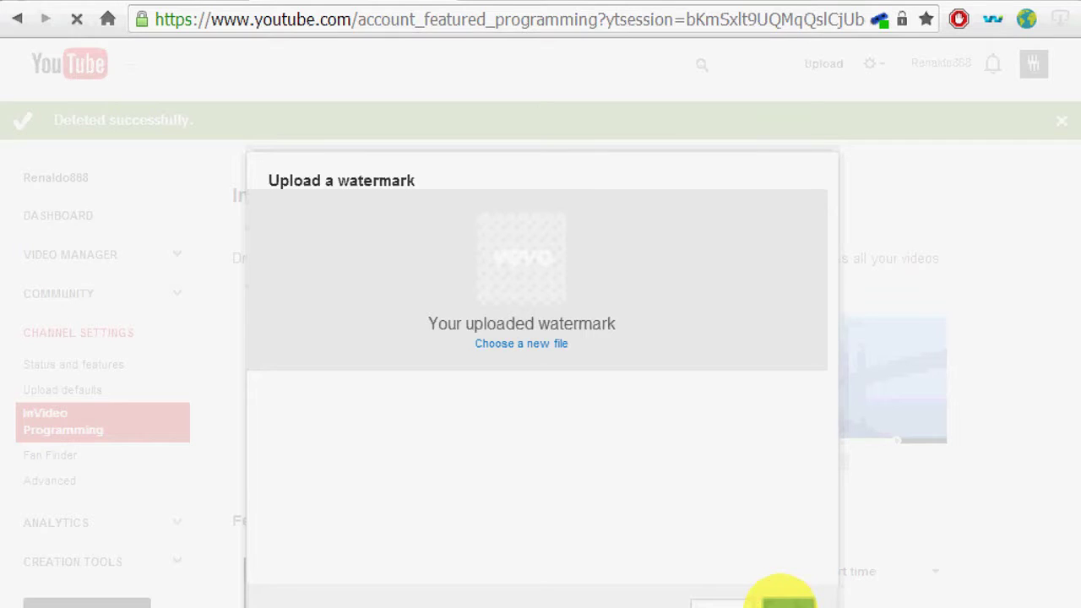
- Save the VEVO WHITE watermark with its display time set to Entire video
left_click(786, 600)
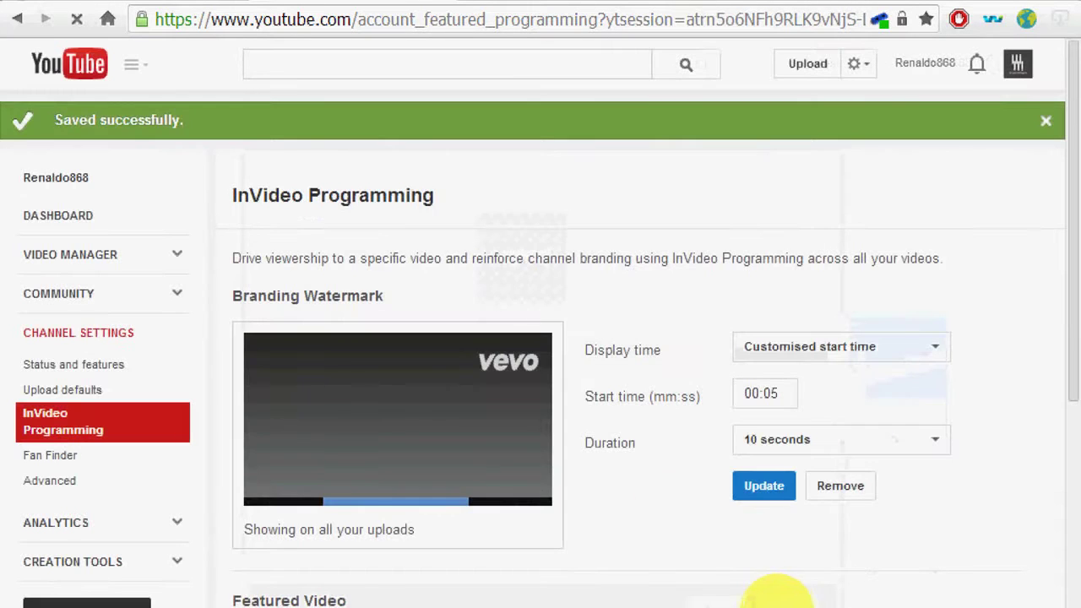
left_click(811, 352)
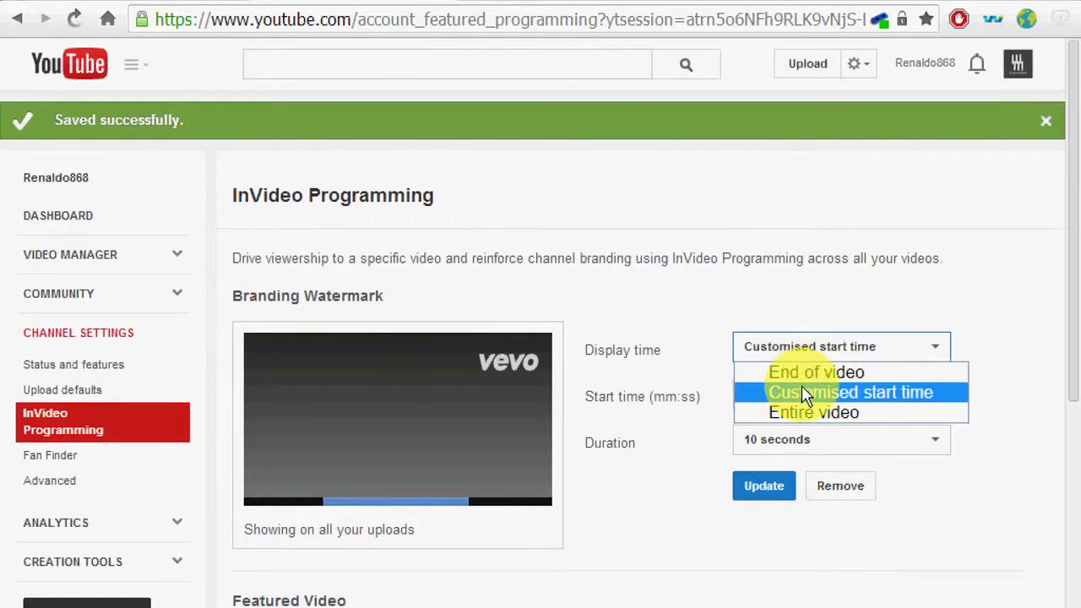
left_click(803, 413)
left_click(765, 409)
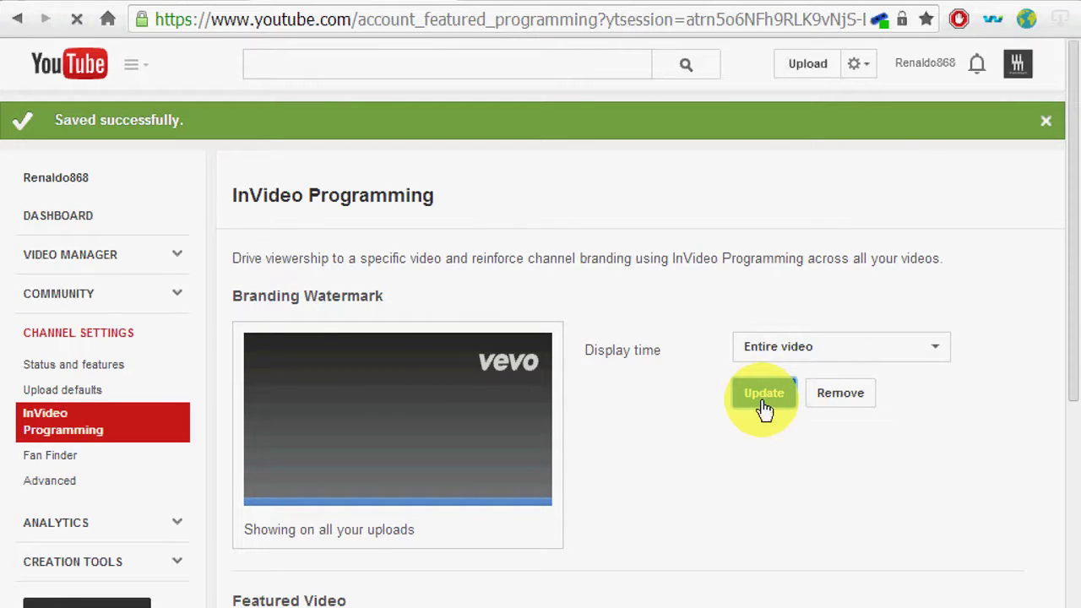
left_click(919, 69)
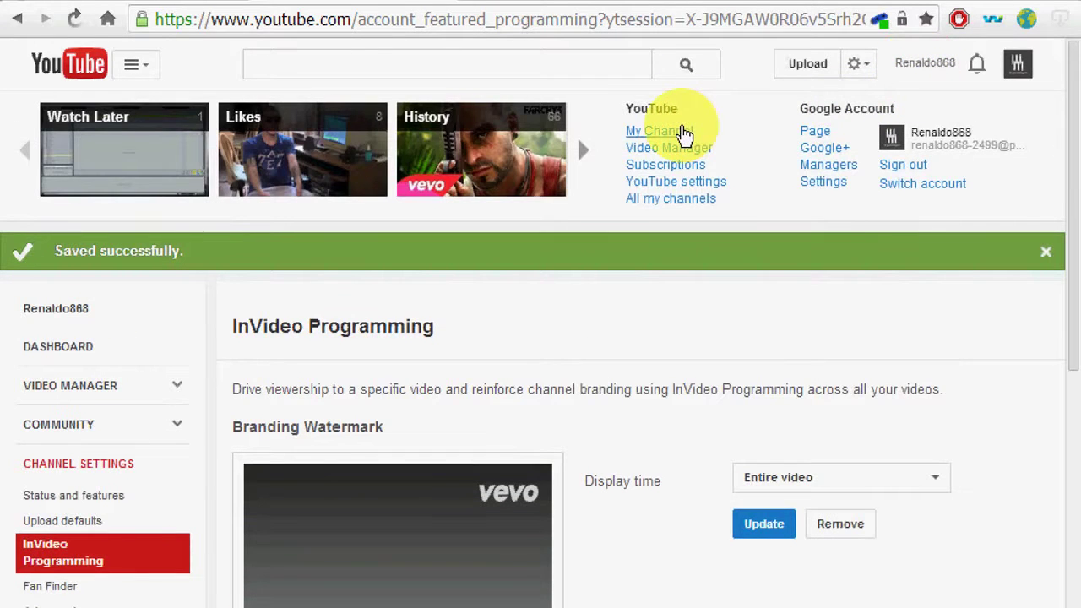
- Play the Why I Hate YouTube trailer from My Channel to check the vevo watermark
left_click(682, 131)
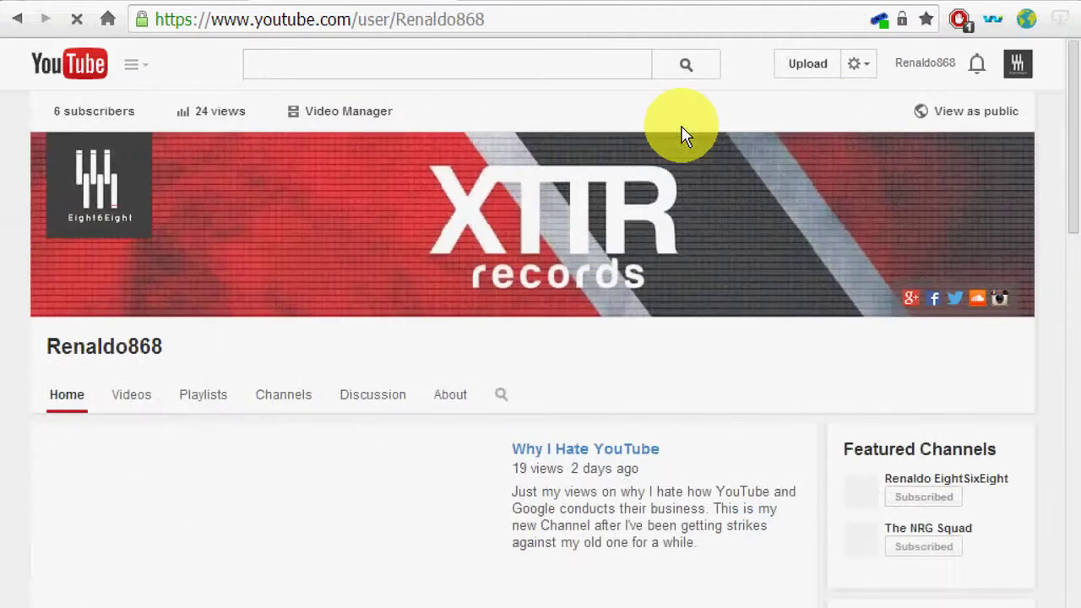
mouse_move(609, 456)
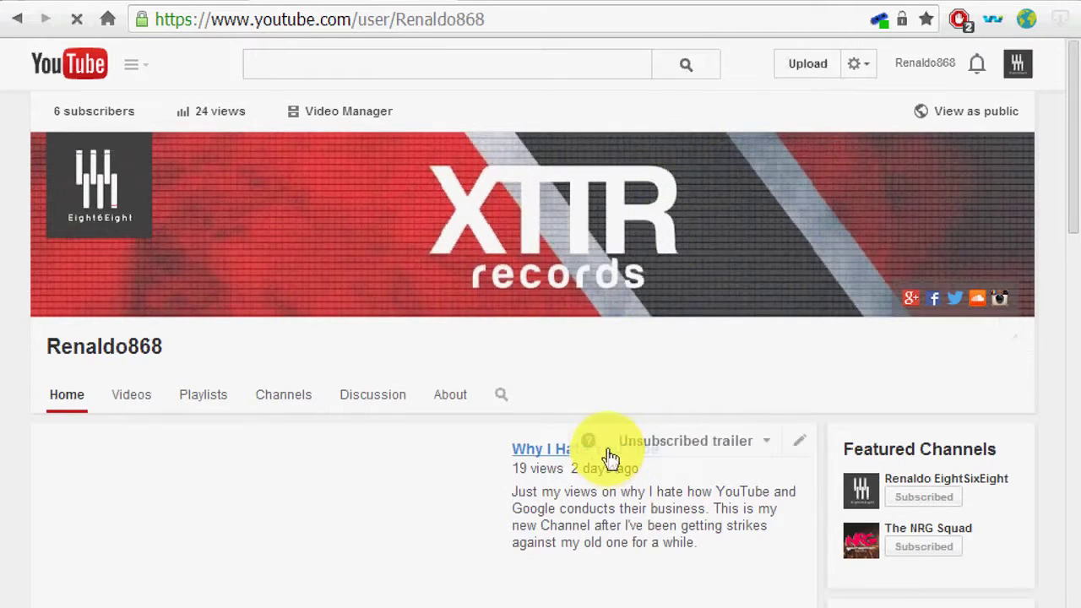
left_click(547, 456)
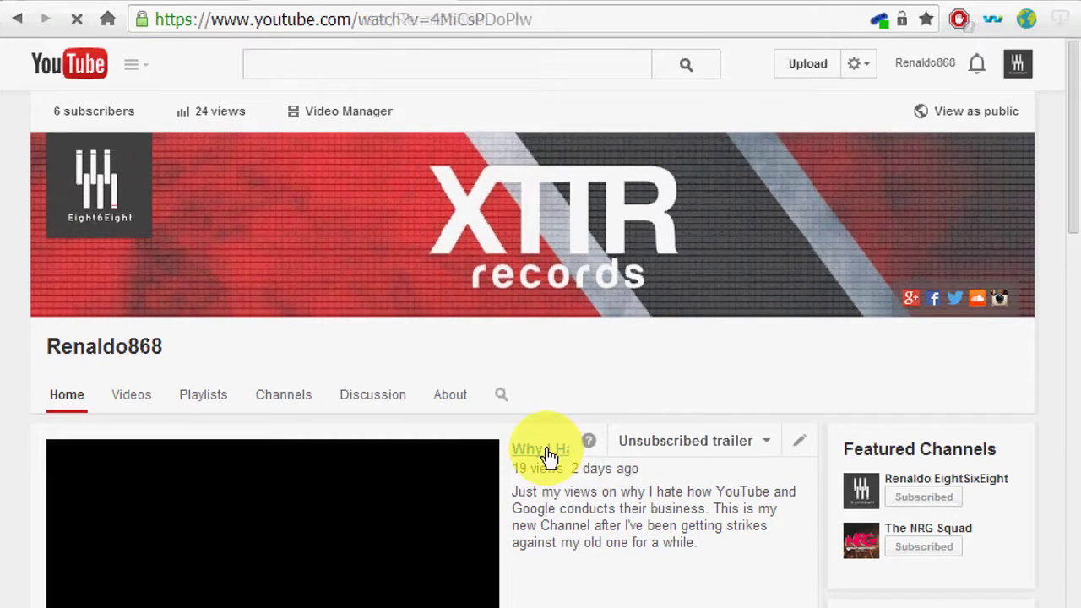
mouse_move(603, 126)
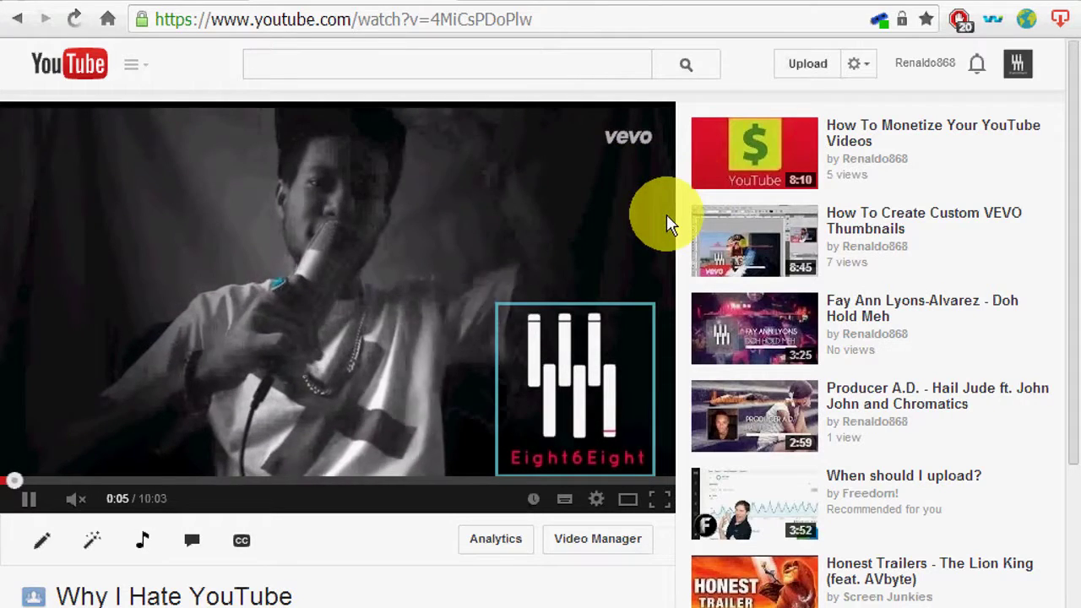
left_click(25, 507)
left_click(927, 65)
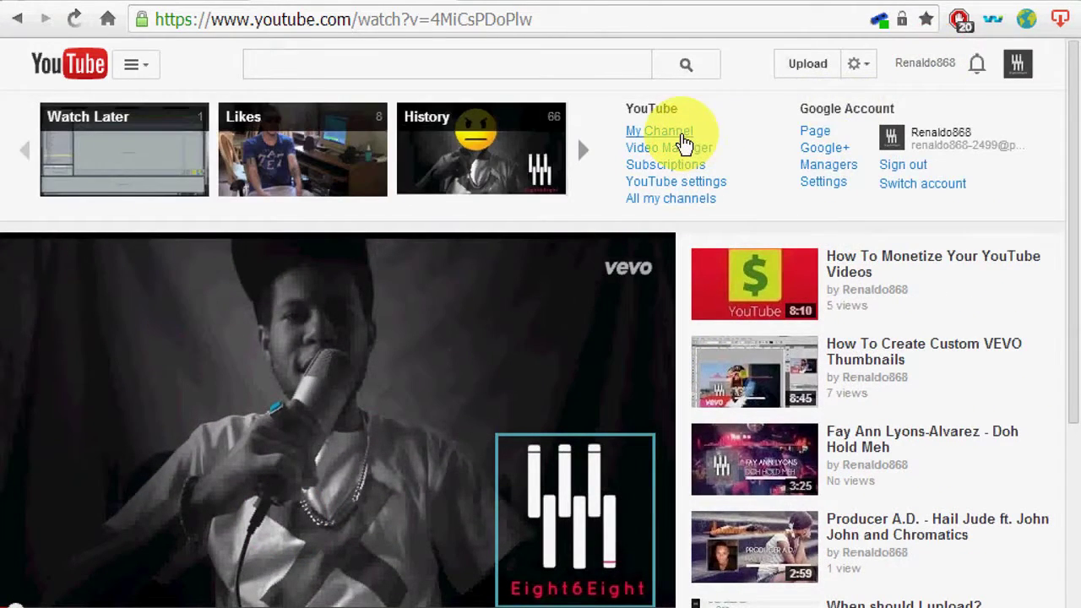
- Open the channel's About tab and cancel the description edit without changes
left_click(682, 135)
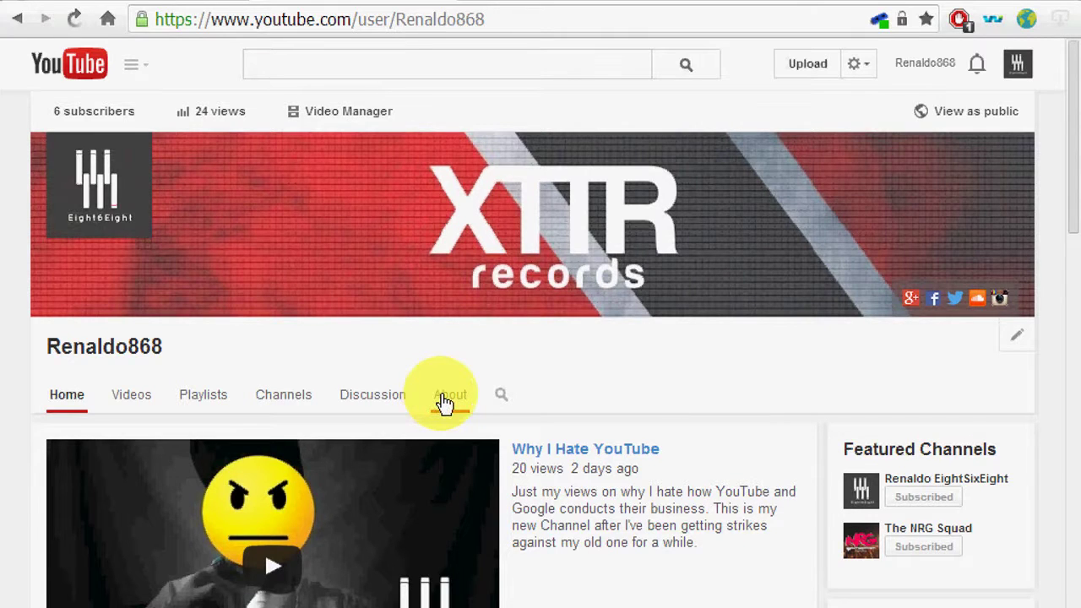
left_click(446, 399)
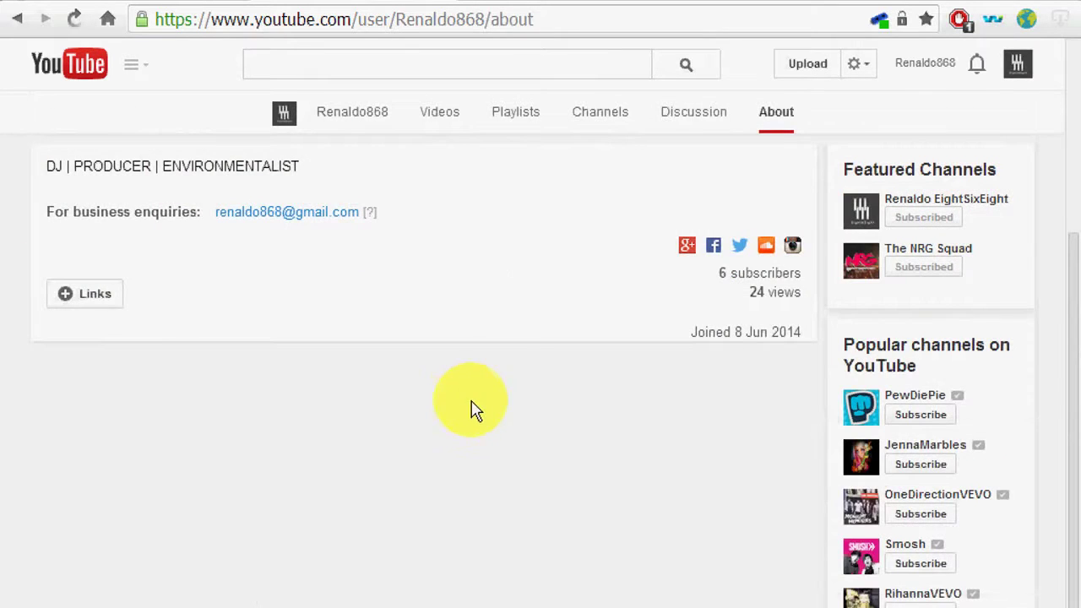
scroll(471, 411, "up", 3)
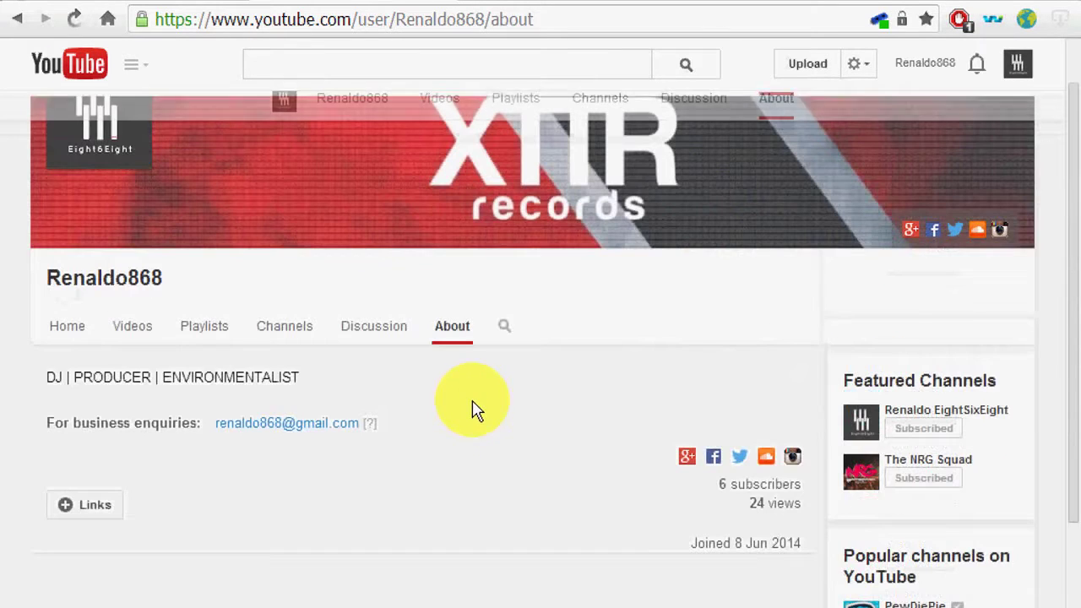
left_click(794, 378)
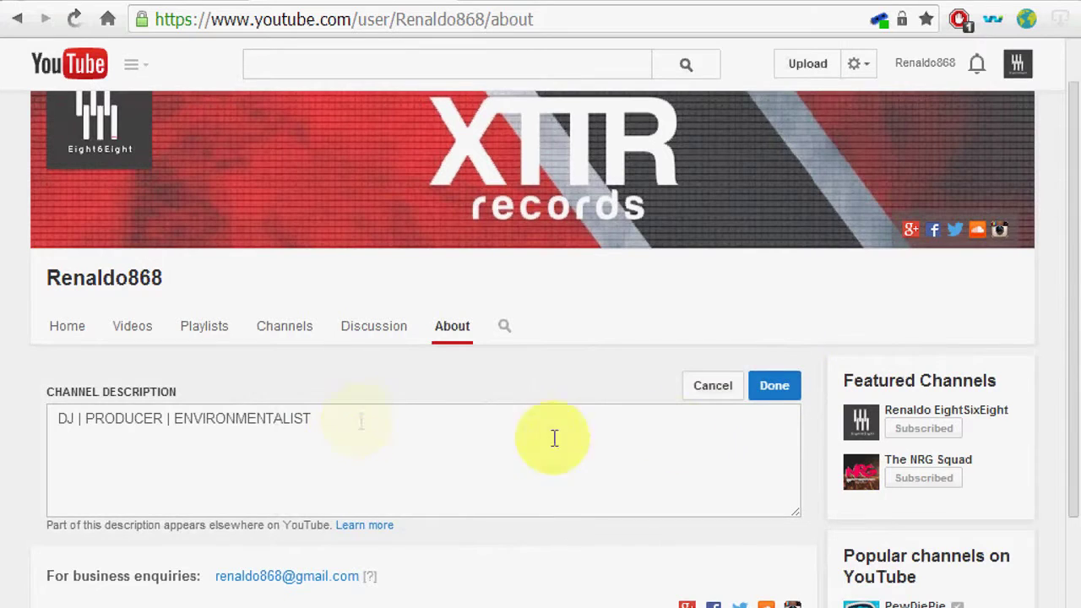
left_click(709, 391)
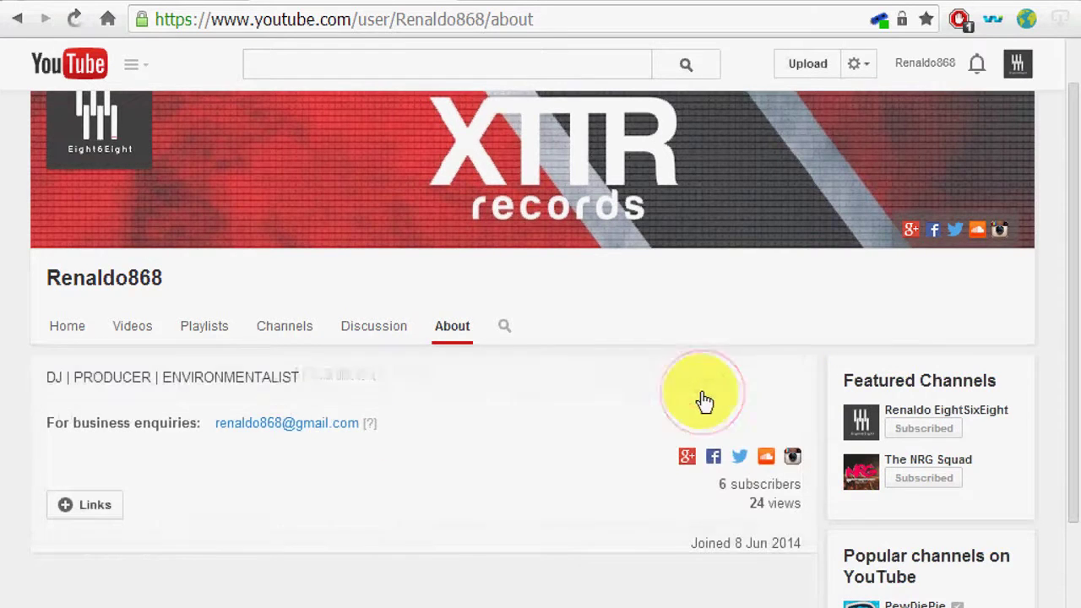
- Add a custom link titled VEVO with the channel's vevo.com URL and save it
left_click(108, 506)
scroll(362, 580, "down", 3)
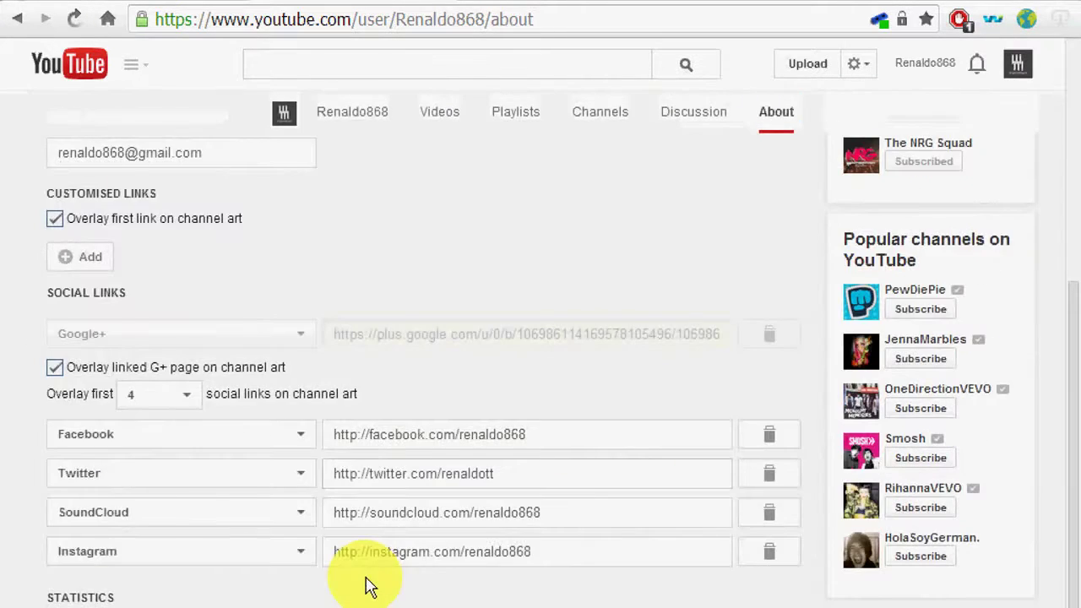
scroll(367, 583, "up", 2)
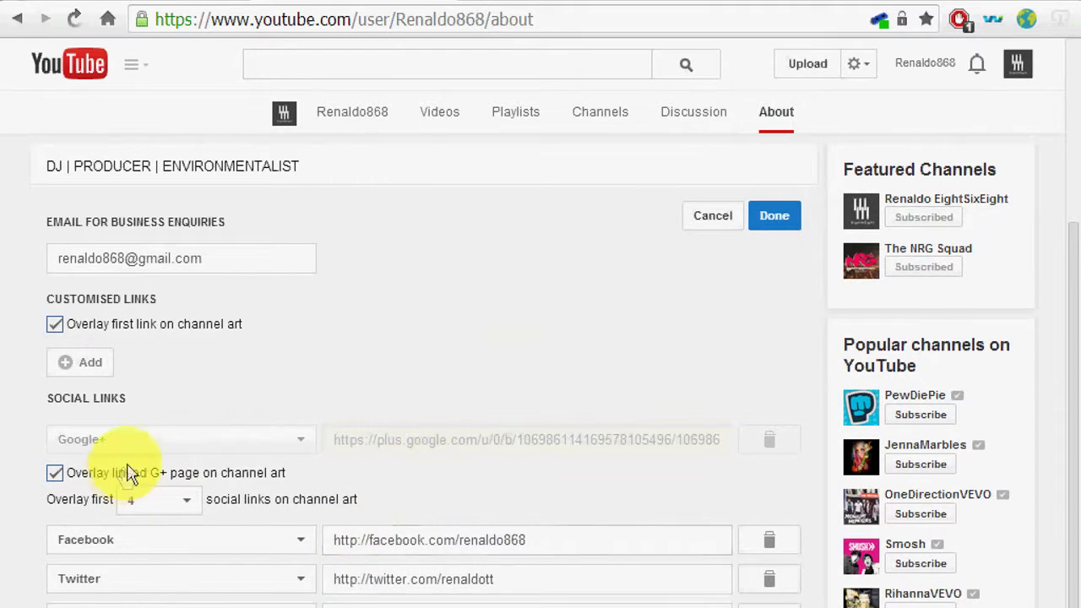
left_click(91, 369)
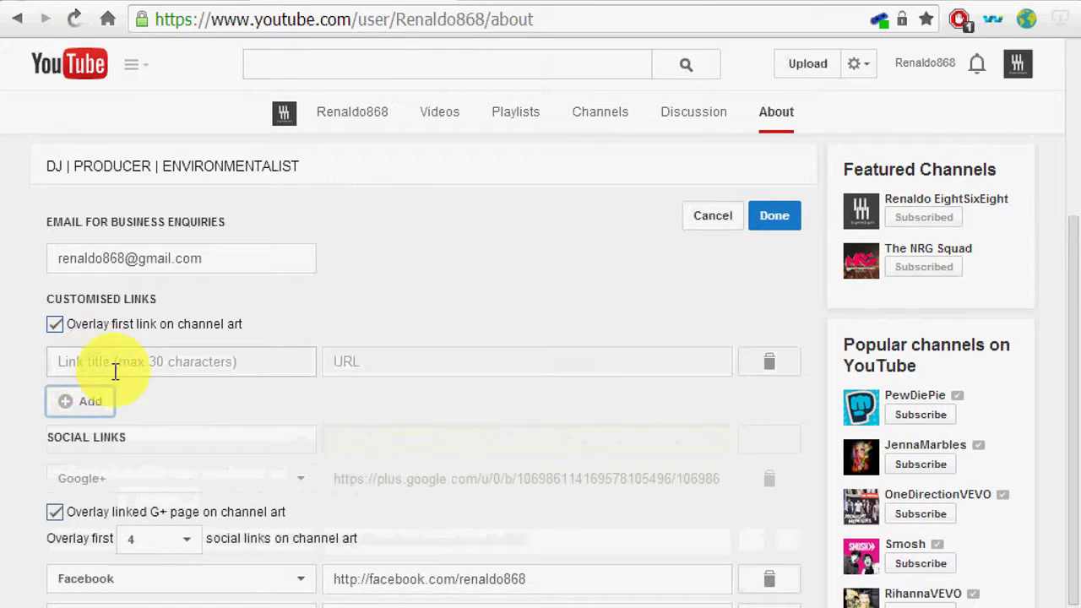
left_click(137, 371)
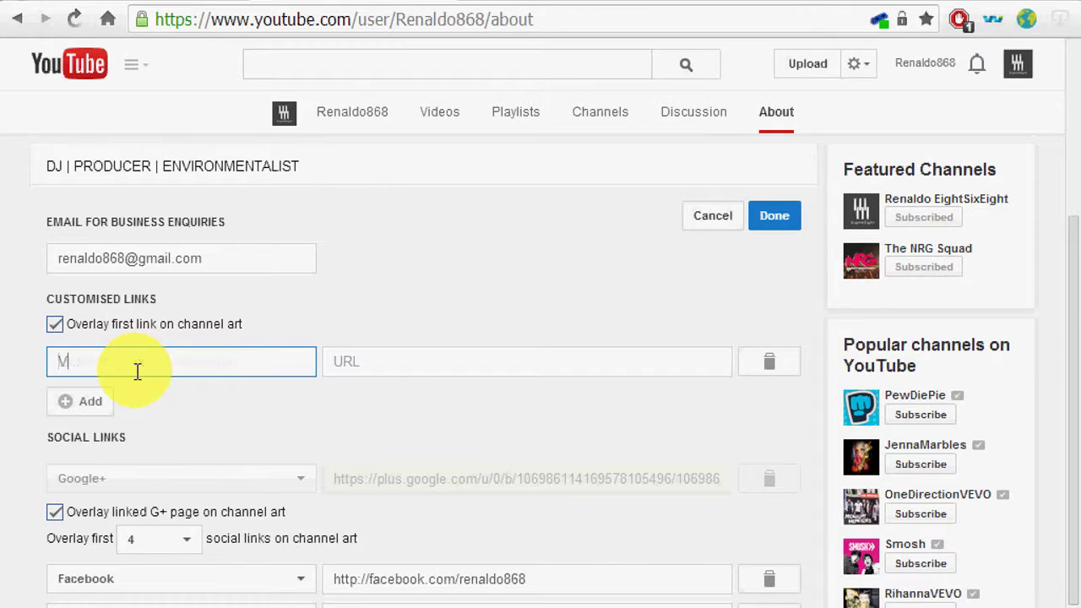
left_click(381, 358)
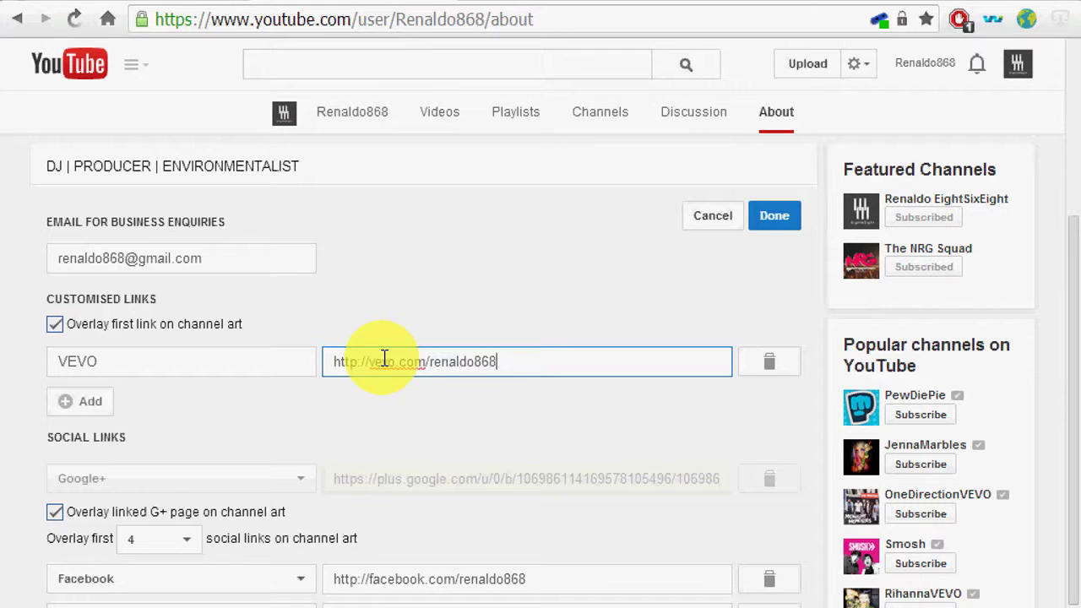
left_click(773, 218)
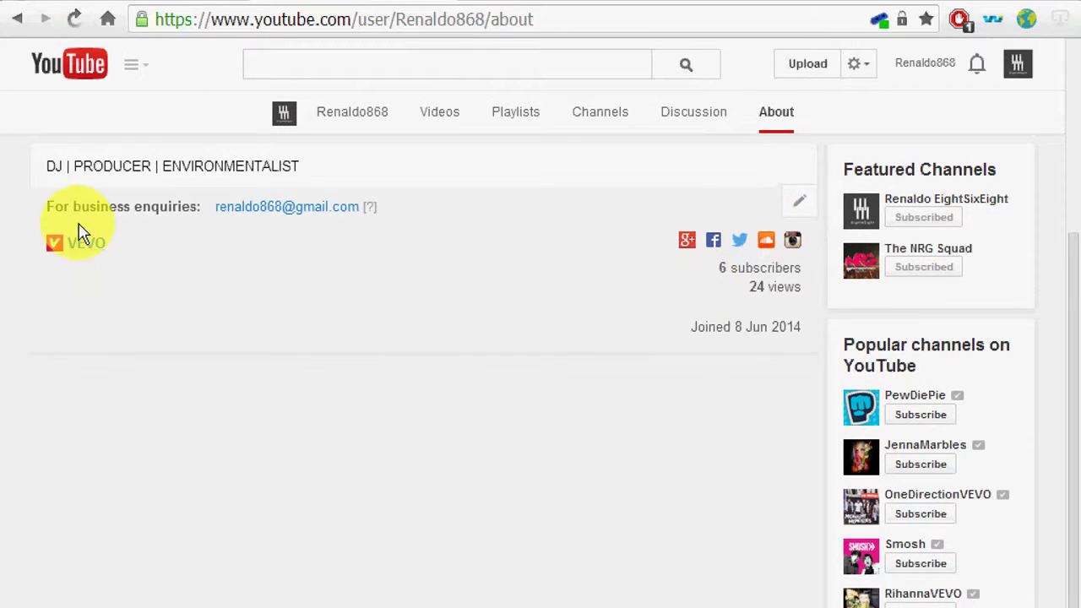
scroll(113, 295, "up", 3)
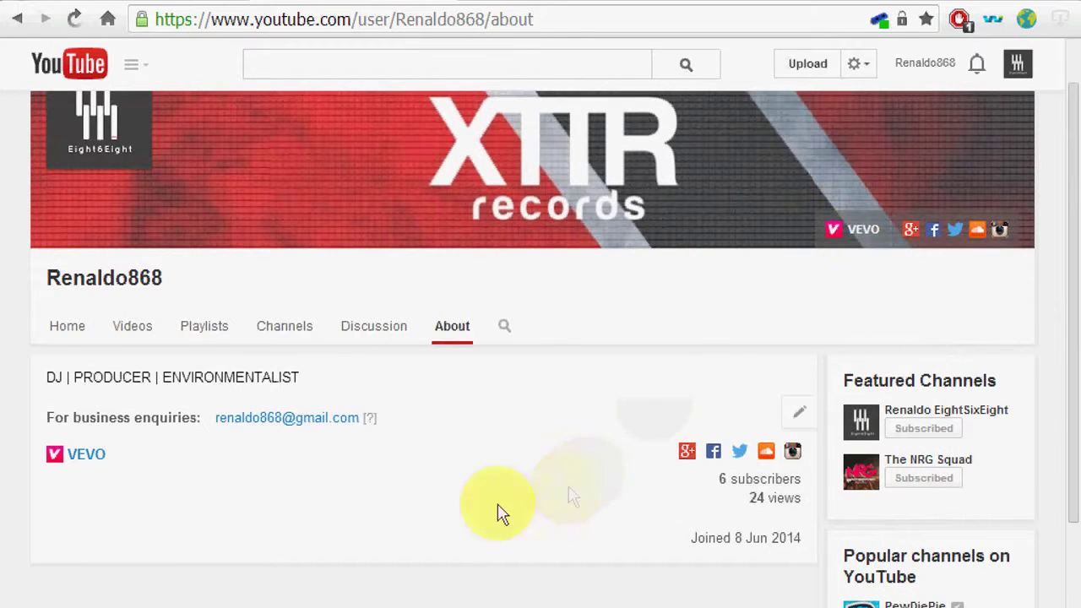
scroll(372, 548, "down", 1)
scroll(369, 549, "up", 3)
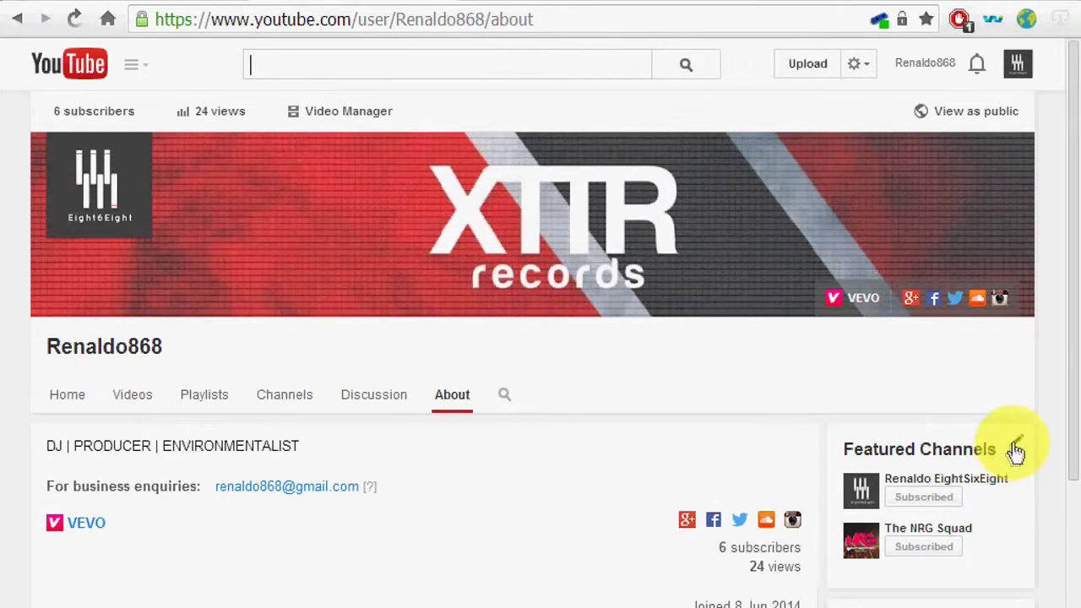
- Add vevo to Featured Channels, save the module, and go back to the Home tab
left_click(1016, 446)
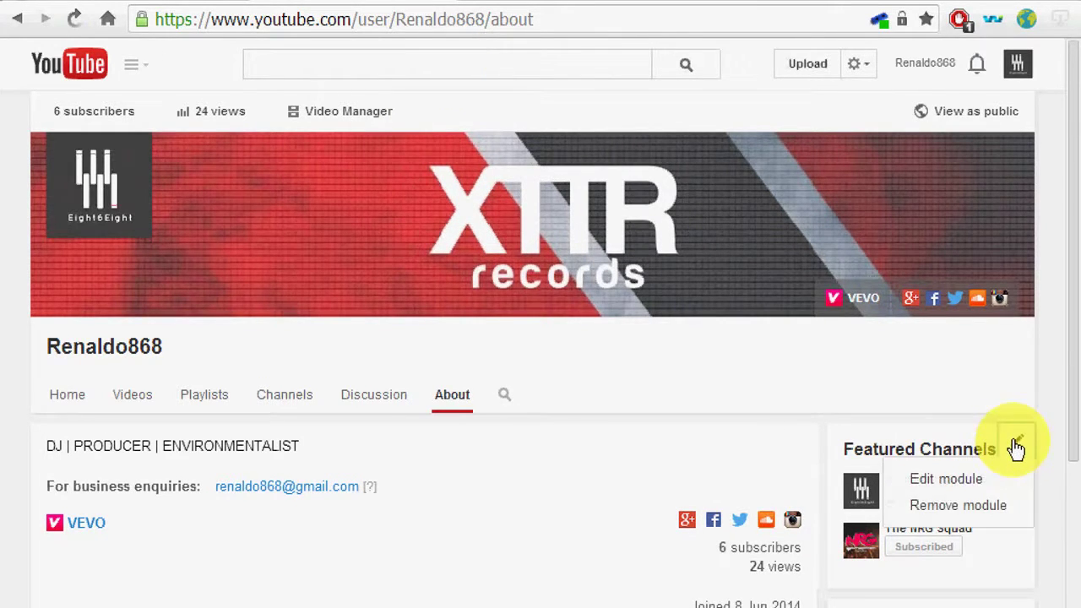
left_click(955, 487)
left_click(323, 228)
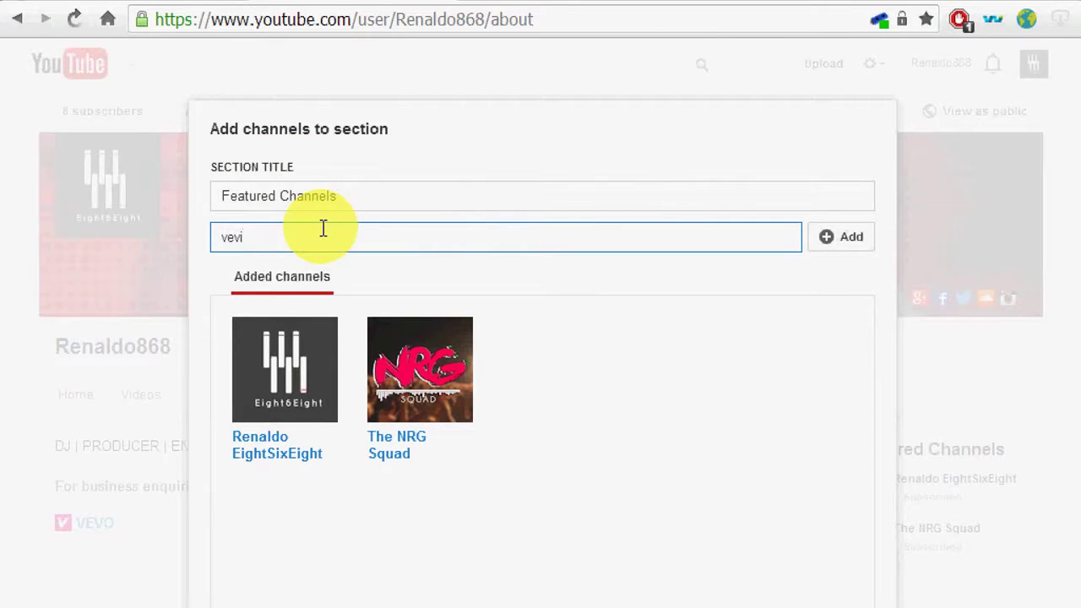
left_click(835, 238)
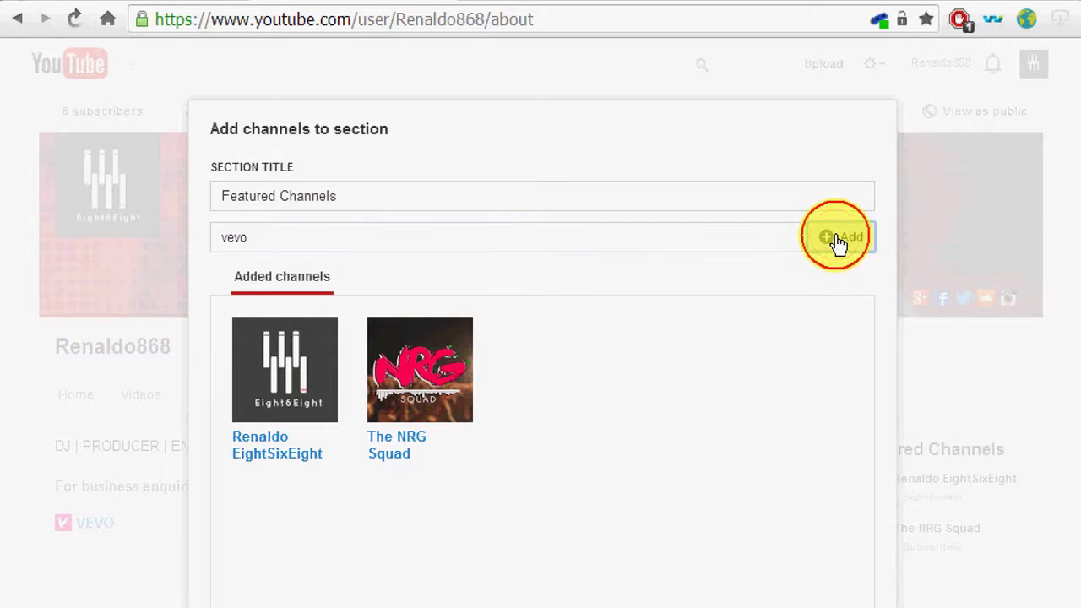
left_click(845, 603)
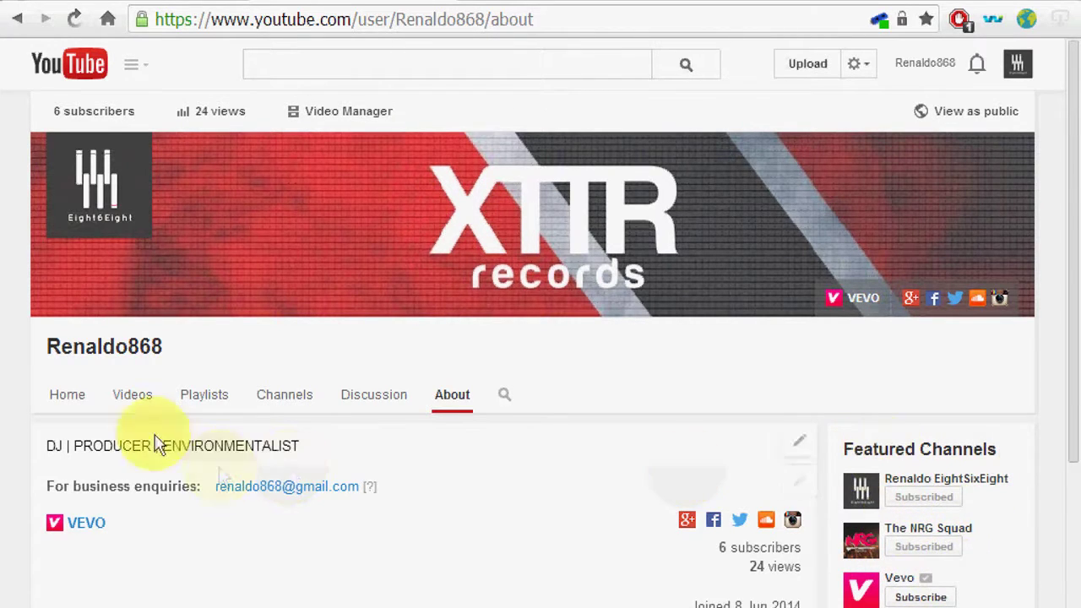
left_click(85, 400)
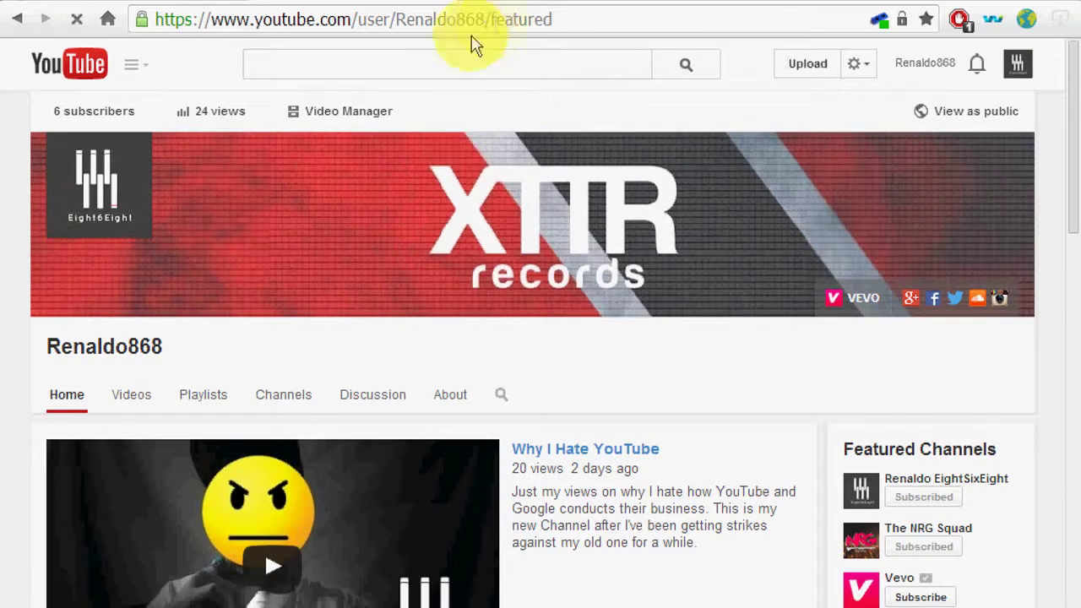
scroll(601, 528, "down", 9)
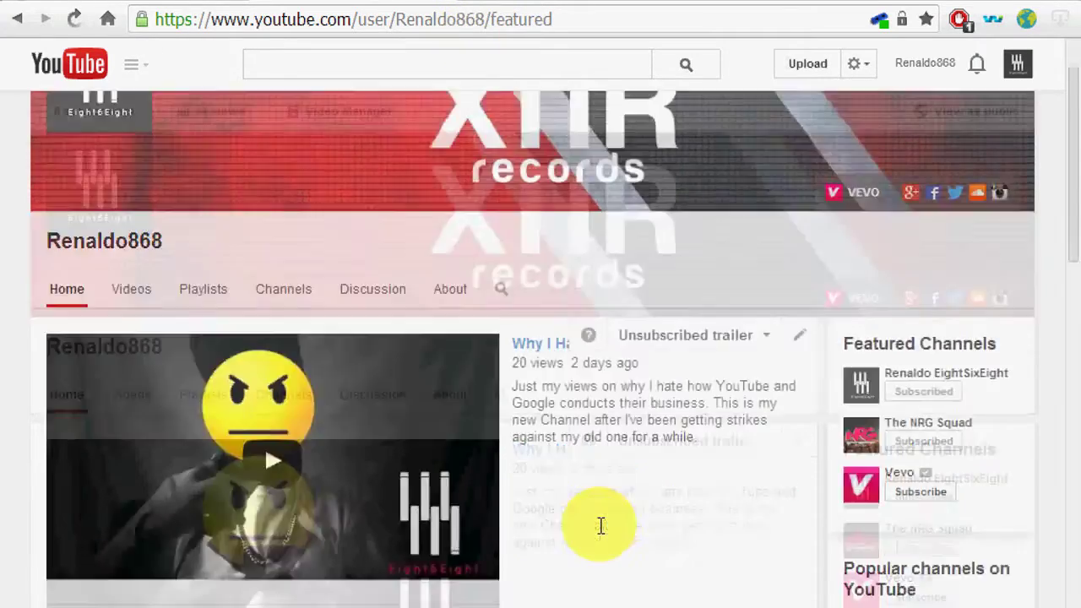
scroll(602, 528, "down", 5)
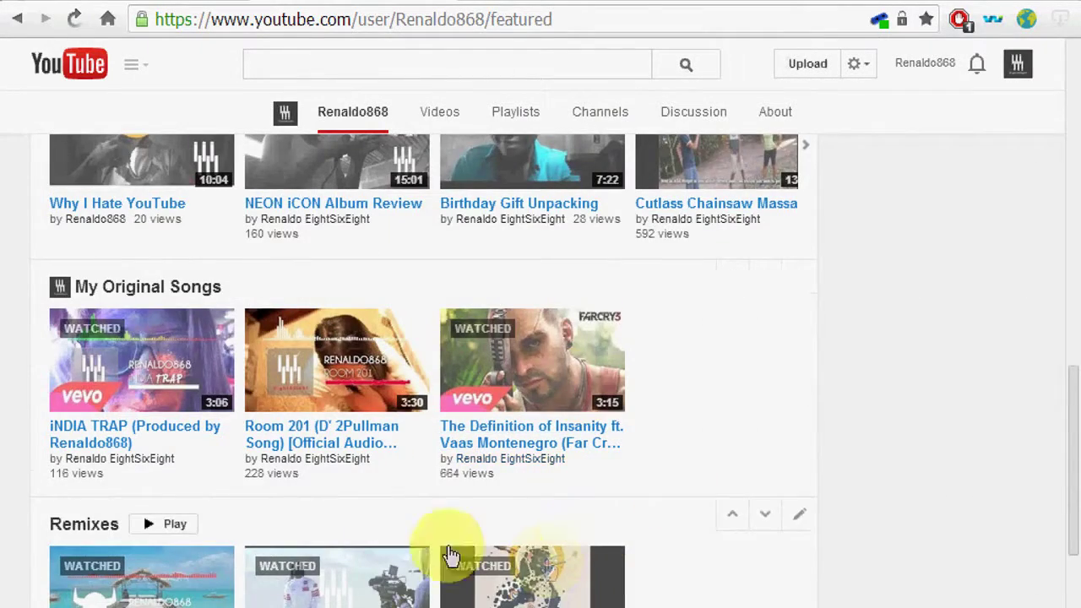
scroll(254, 580, "down", 1)
scroll(160, 589, "down", 3)
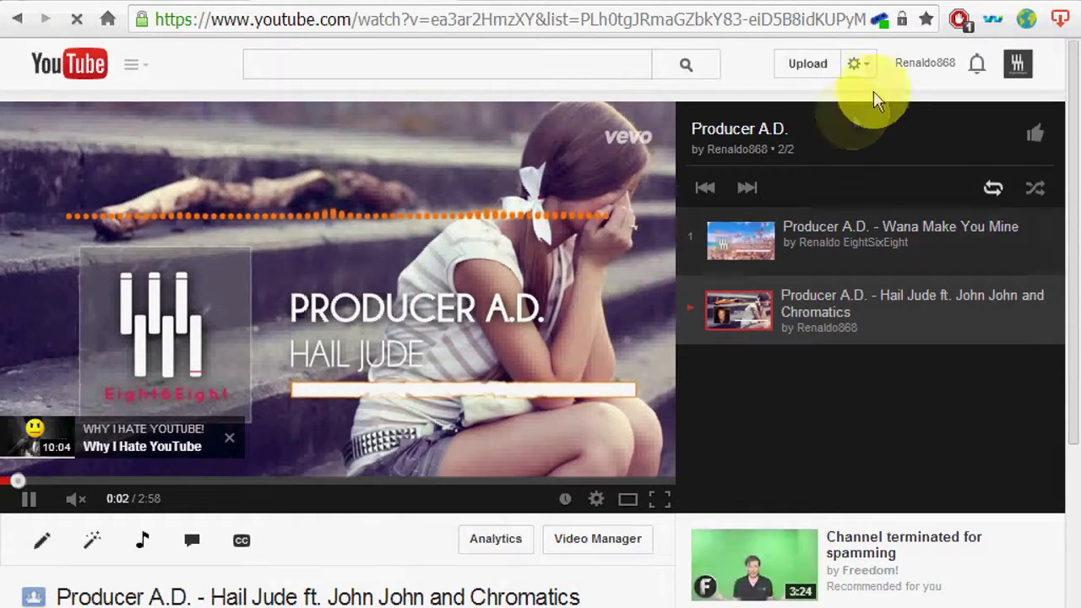
left_click(907, 69)
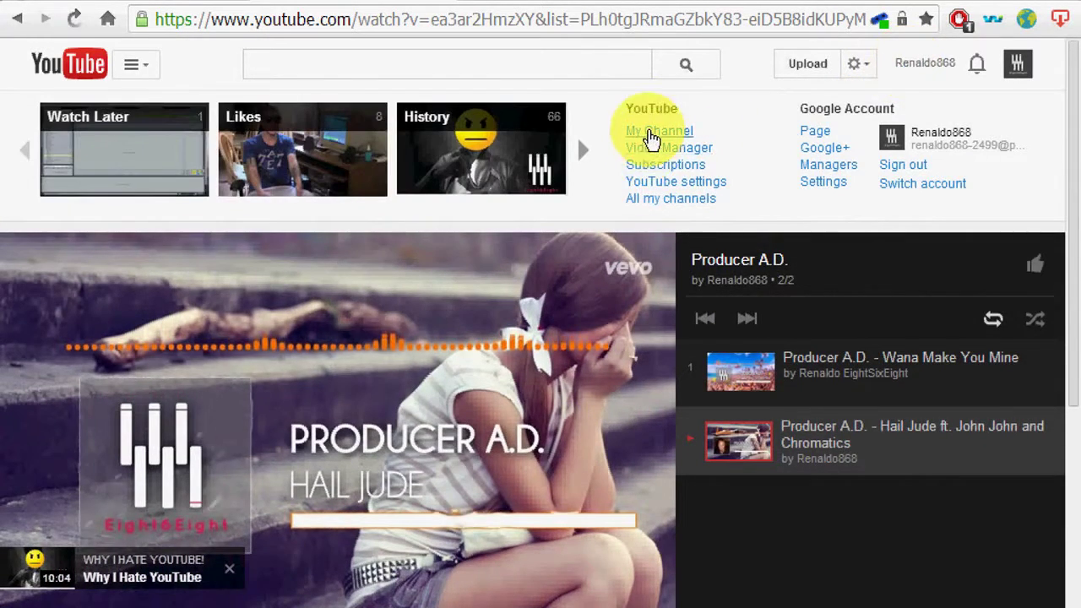
left_click(651, 136)
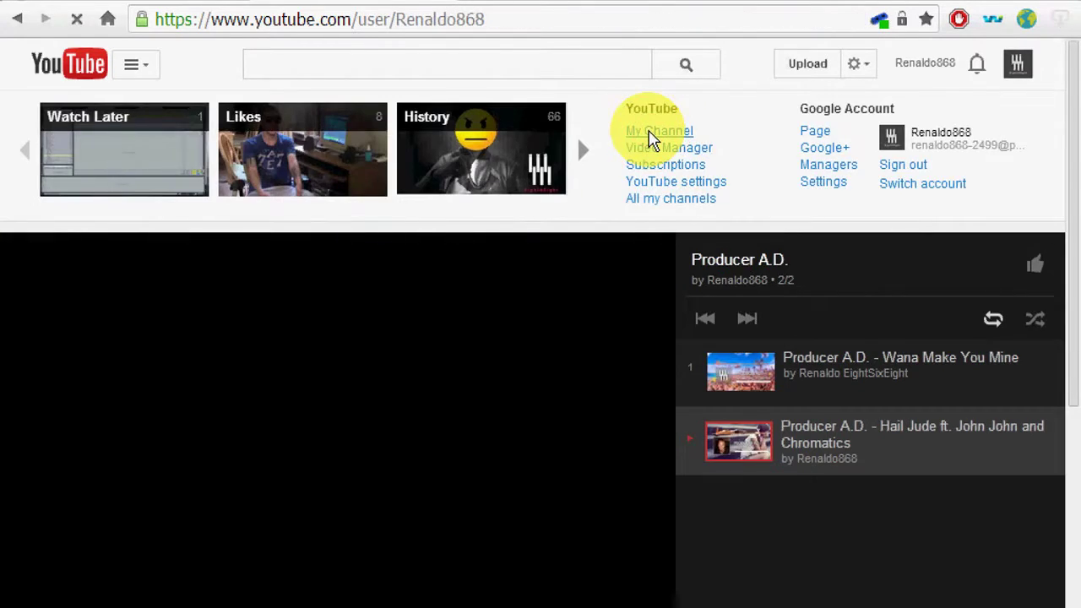
scroll(647, 503, "down", 3)
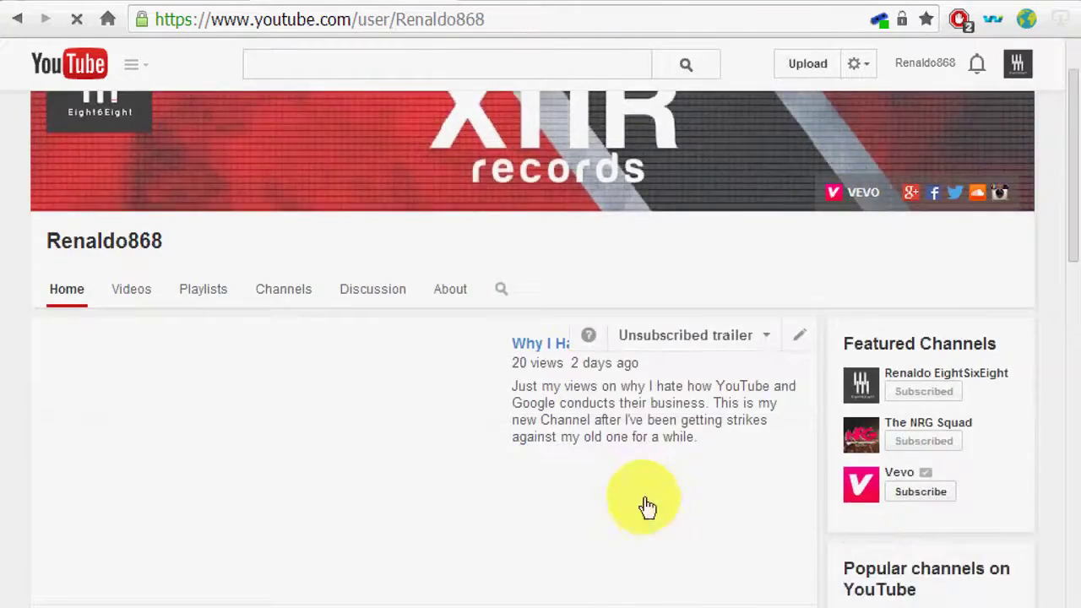
scroll(642, 494, "up", 2)
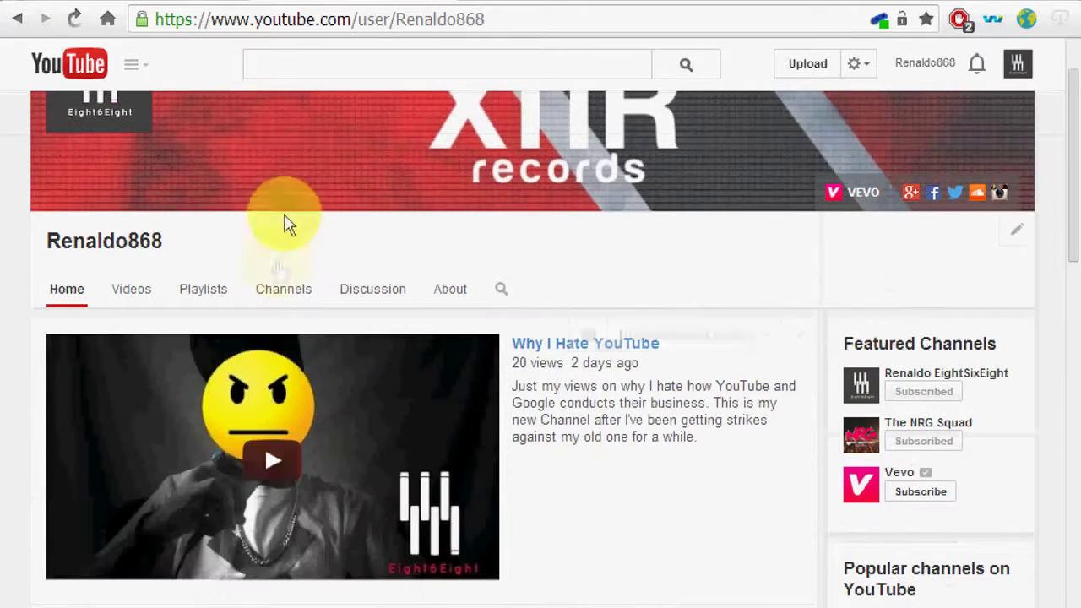